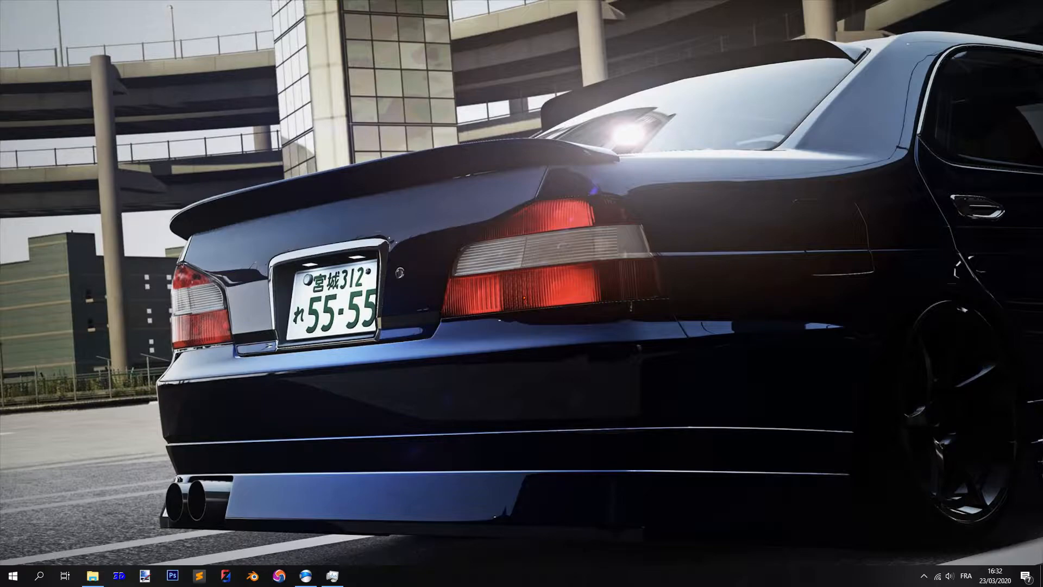
# Step: Review the FiveM documentation page on setting up a server, including its address and the Windows installation steps
pyautogui.hotkey('alt', 'Tab')
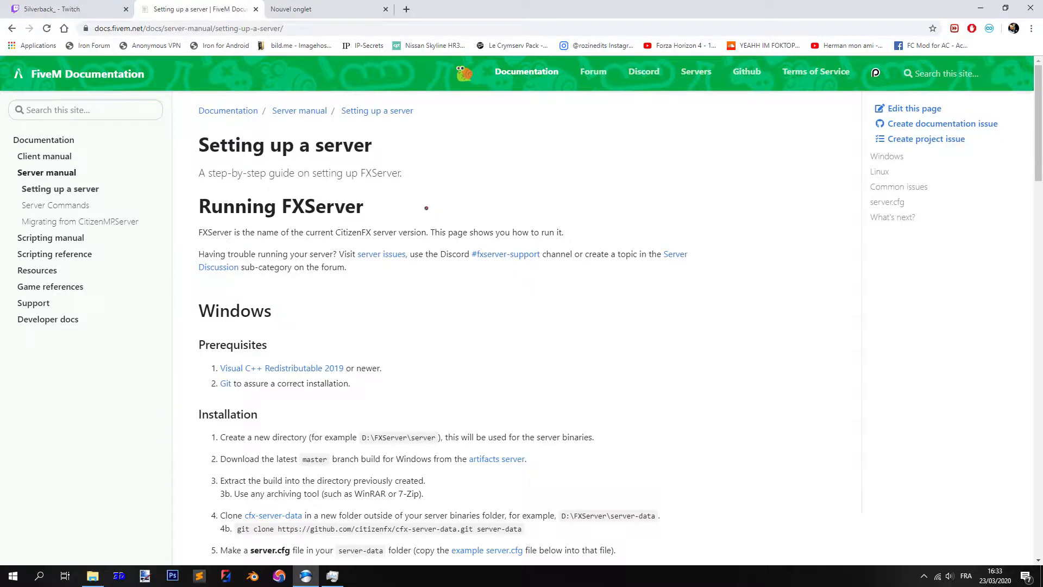
pyautogui.click(333, 26)
pyautogui.moveTo(353, 27); pyautogui.dragTo(77, 41)
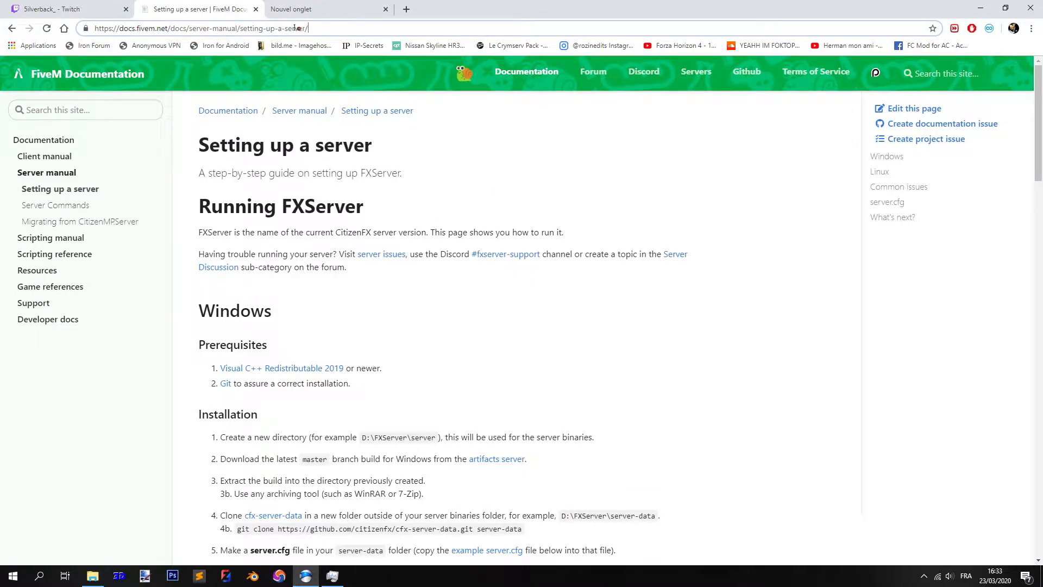
pyautogui.click(504, 129)
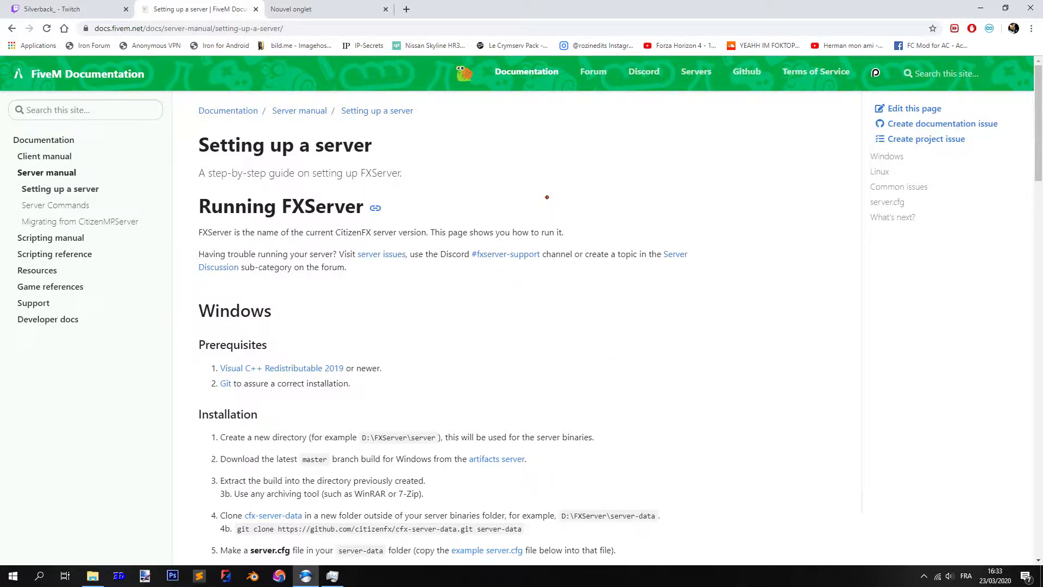
pyautogui.scroll(-4, 376, 238)
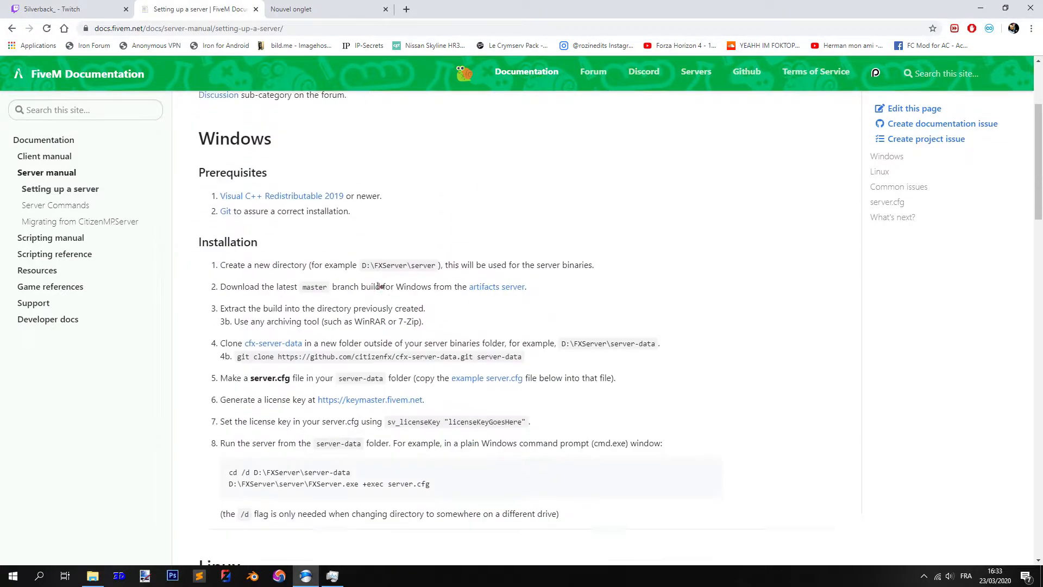
pyautogui.scroll(4, 375, 238)
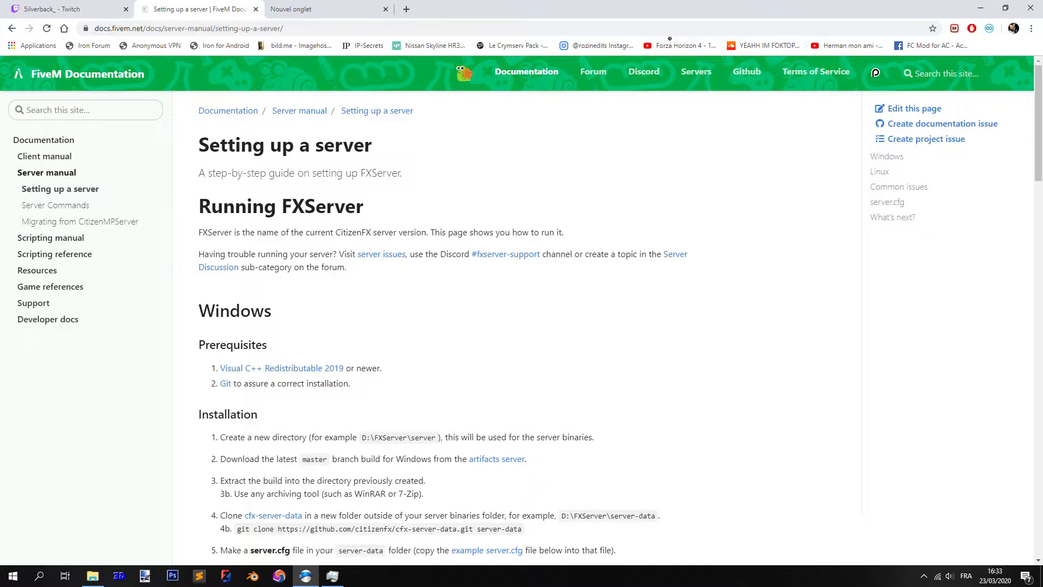
# Step: Switch to File Explorer and examine the contents of the fxserver1 folder
pyautogui.click(981, 8)
pyautogui.click(92, 575)
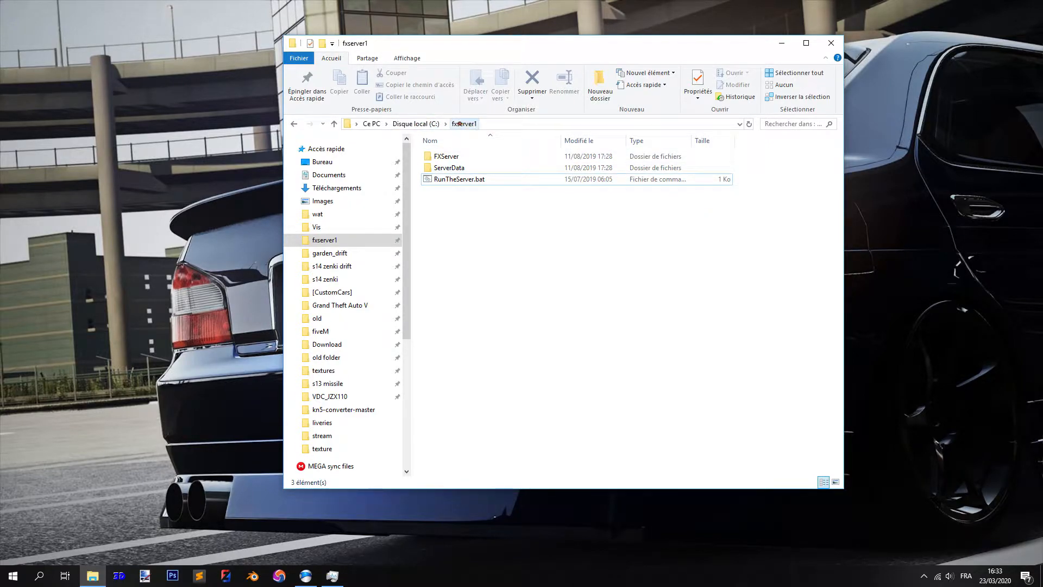
pyautogui.moveTo(482, 204); pyautogui.dragTo(438, 152)
pyautogui.click(480, 200)
# Step: Switch back to the browser and load gta5-mods.com
pyautogui.click(306, 576)
pyautogui.click(373, 28)
pyautogui.write('gta5-mods.com')
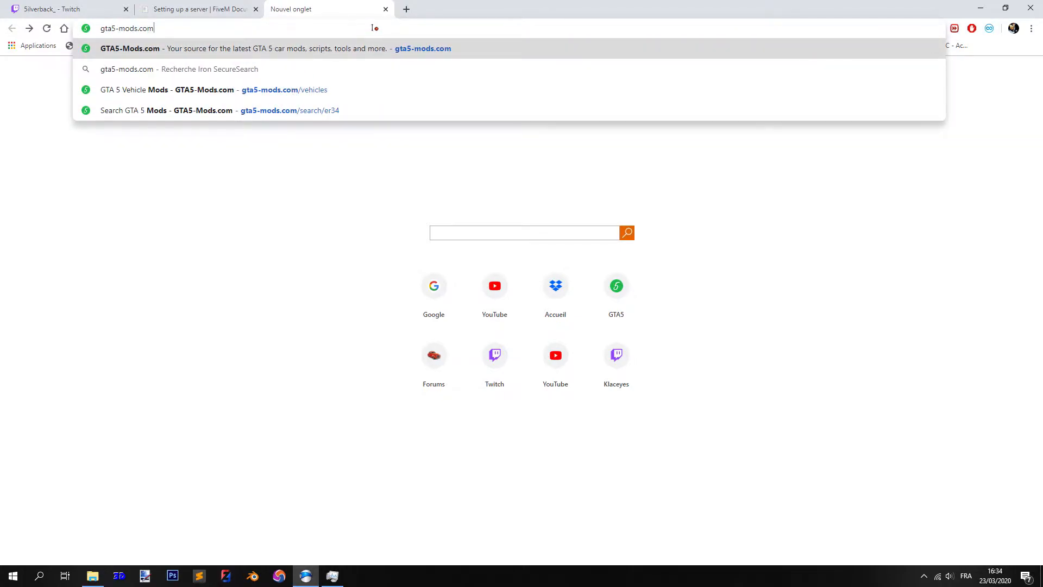
pyautogui.press('Return')
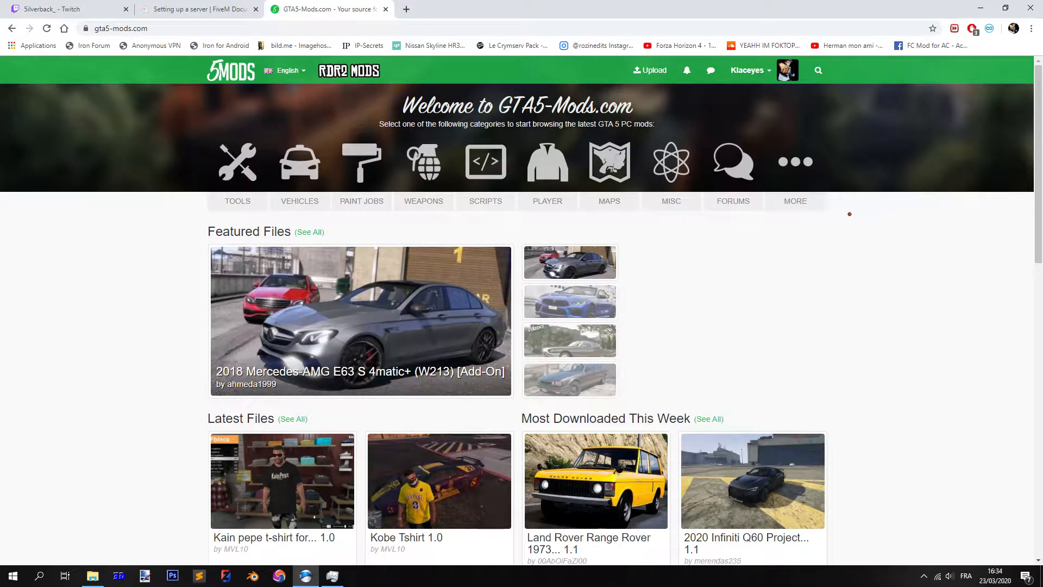
# Step: Find the Übermacht Seraph add-on car among the most downloaded mods of the week and download it
pyautogui.scroll(-2, 847, 212)
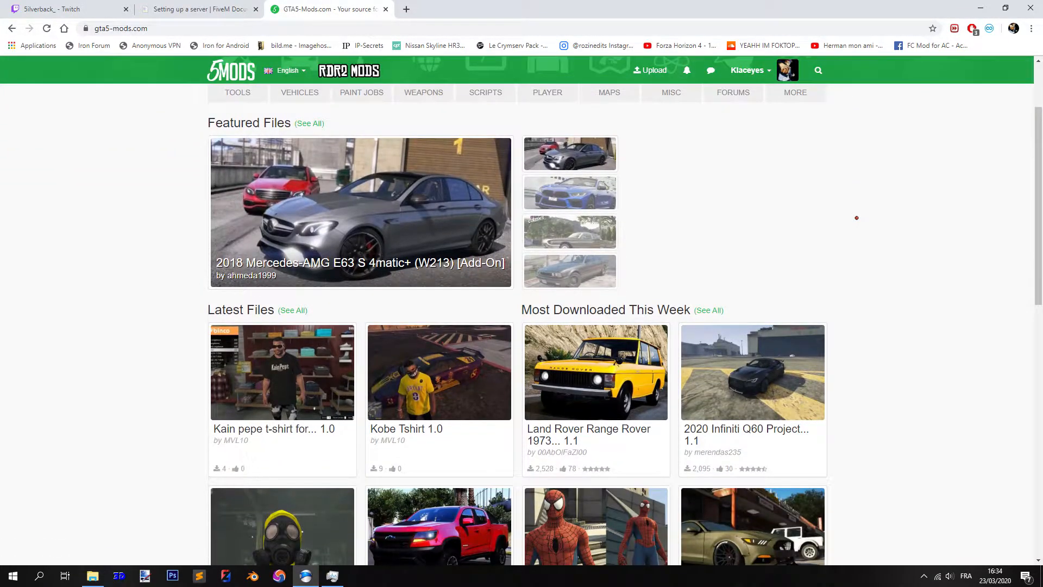
pyautogui.scroll(-2, 857, 218)
pyautogui.scroll(-6, 857, 218)
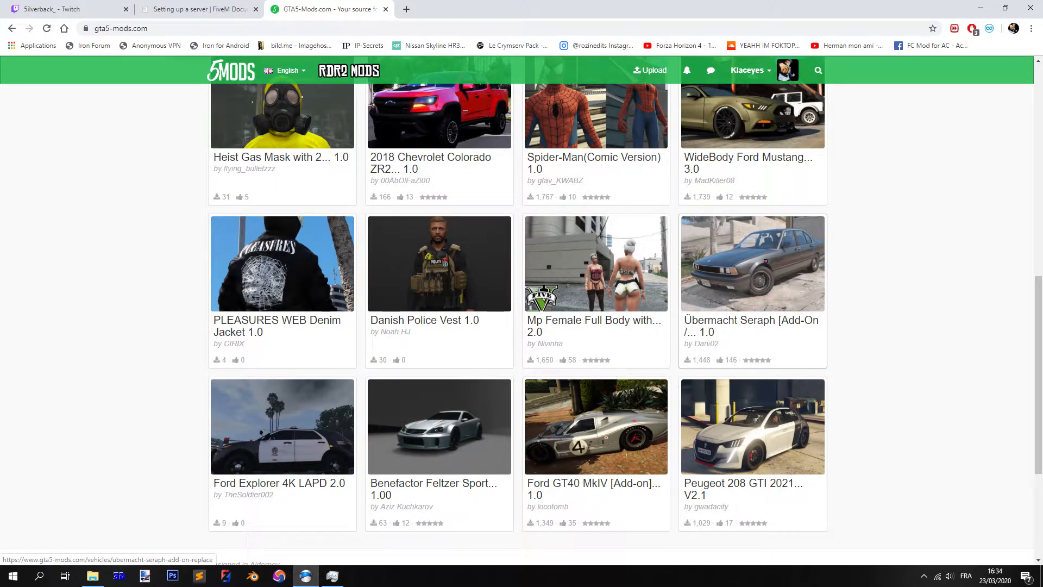
pyautogui.click(765, 269)
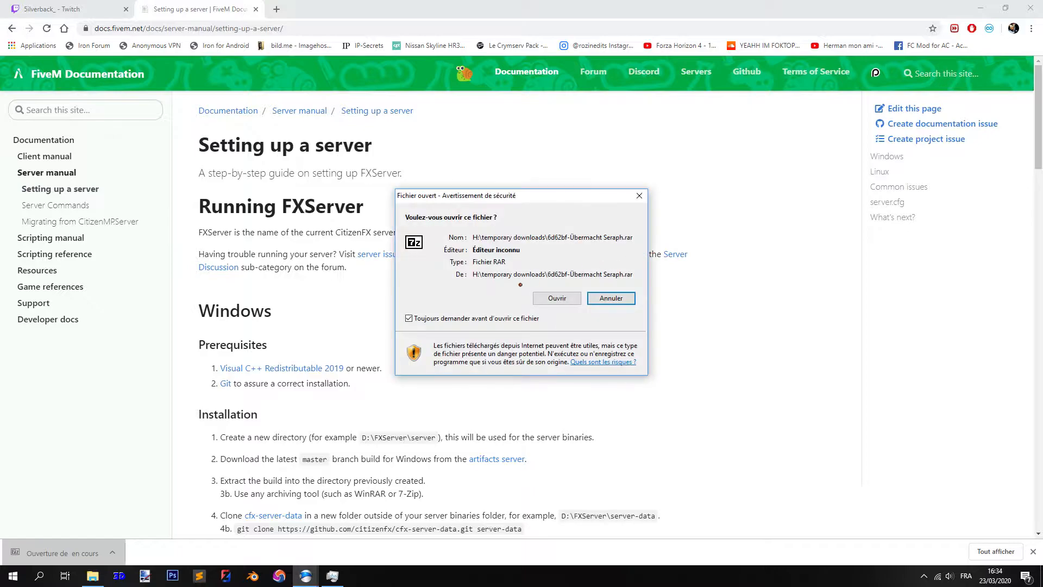
# Step: Open the downloaded Übermacht Seraph archive and go to its Addon\seraph folder
pyautogui.click(557, 298)
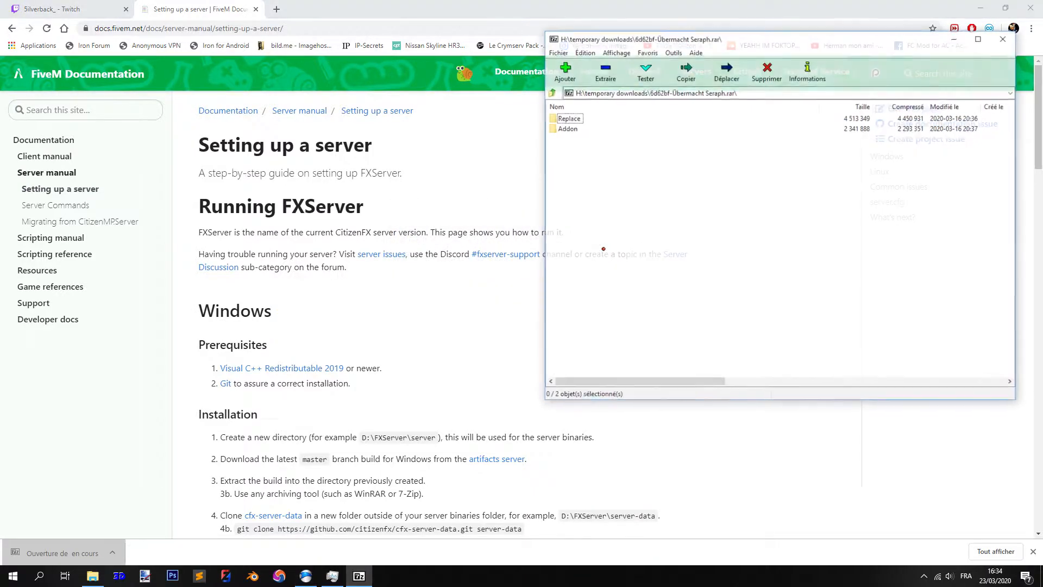
pyautogui.click(575, 130)
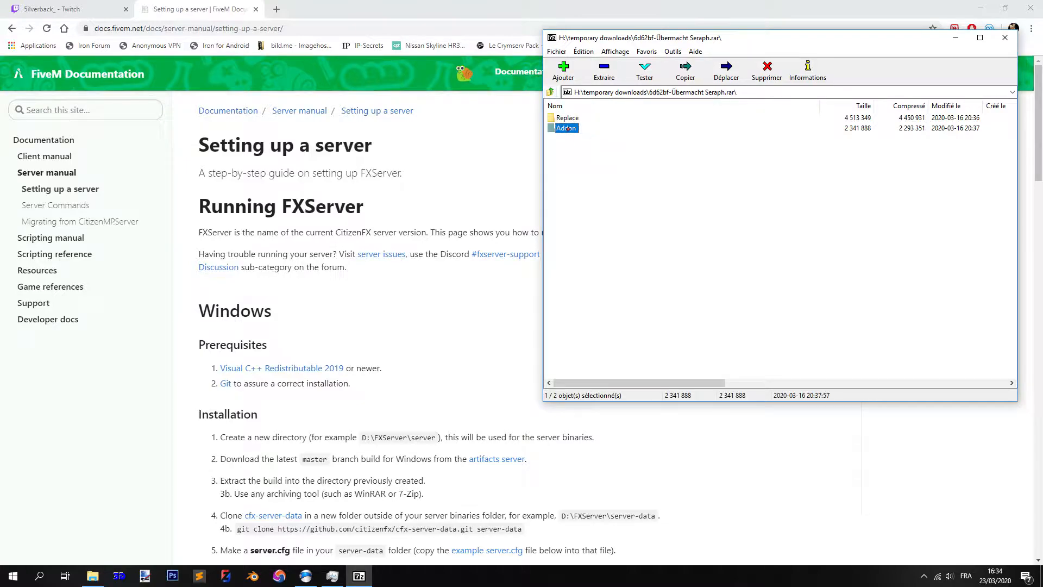
pyautogui.doubleClick(560, 131)
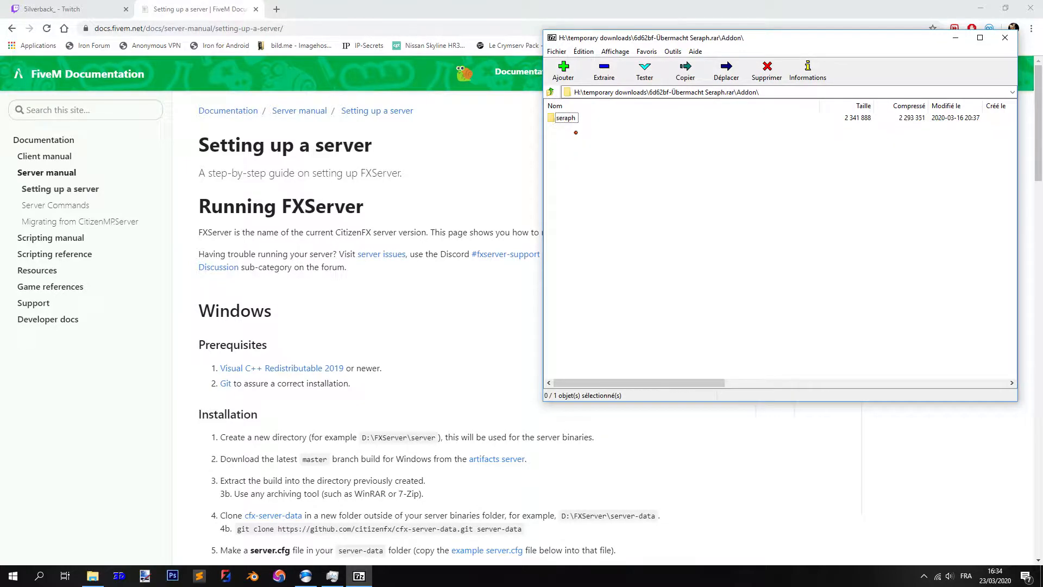
pyautogui.doubleClick(573, 118)
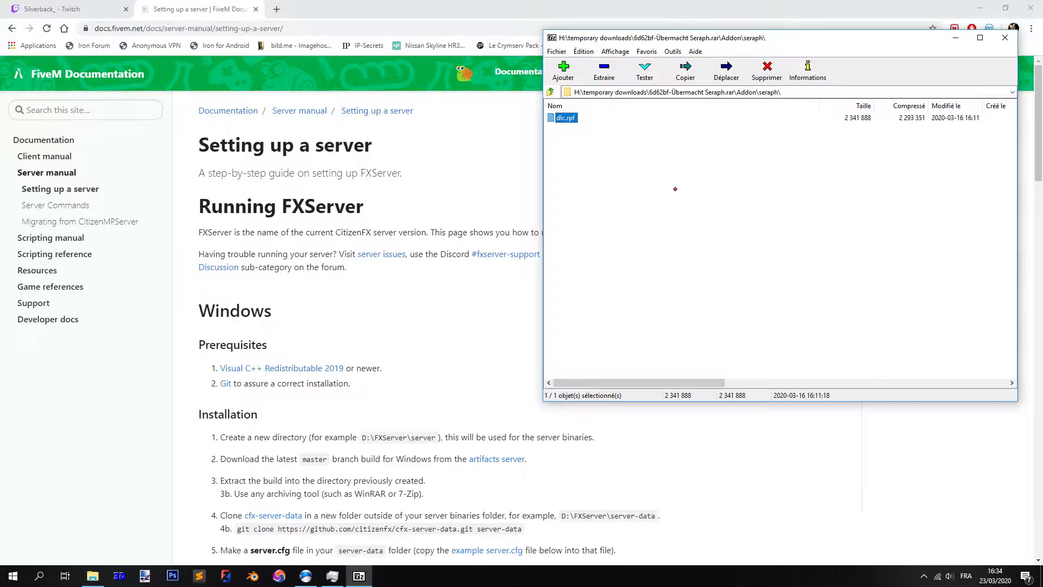
# Step: Launch OpenIV and minimize the browser to reveal its game selection window
pyautogui.press('super')
pyautogui.write('openIV')
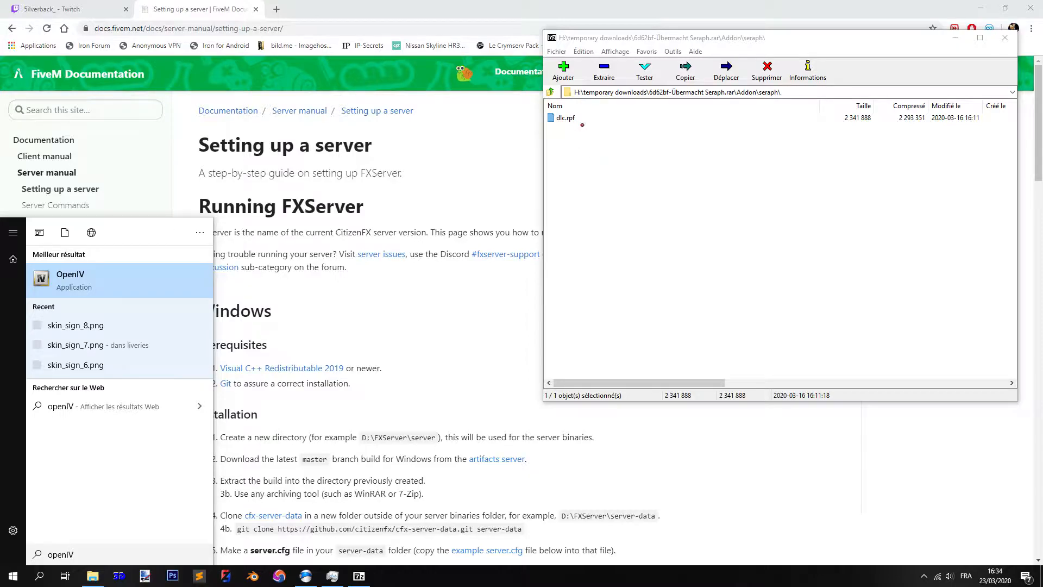
pyautogui.press('Return')
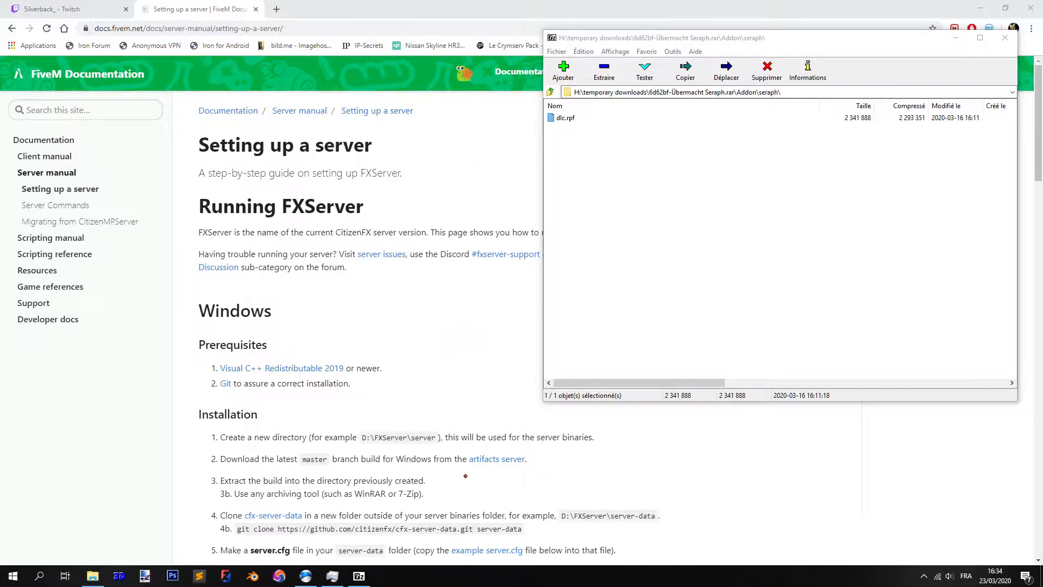
pyautogui.click(980, 9)
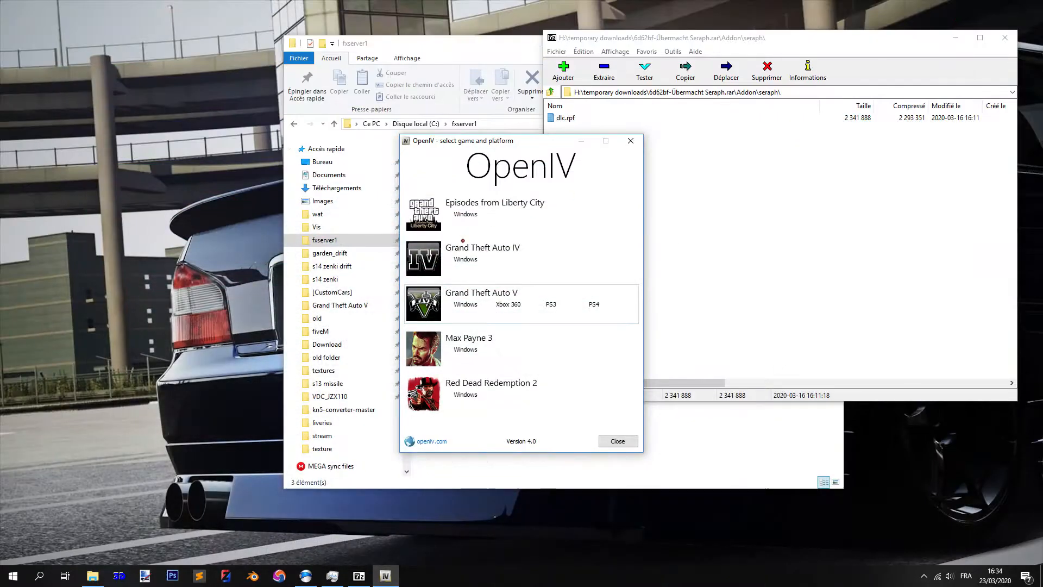
# Step: Extract dlc.rpf from the Seraph archive into the fxserver1 folder and close the archive
pyautogui.moveTo(484, 43); pyautogui.dragTo(249, 44)
pyautogui.click(624, 165)
pyautogui.click(577, 121)
pyautogui.moveTo(578, 121); pyautogui.dragTo(429, 301)
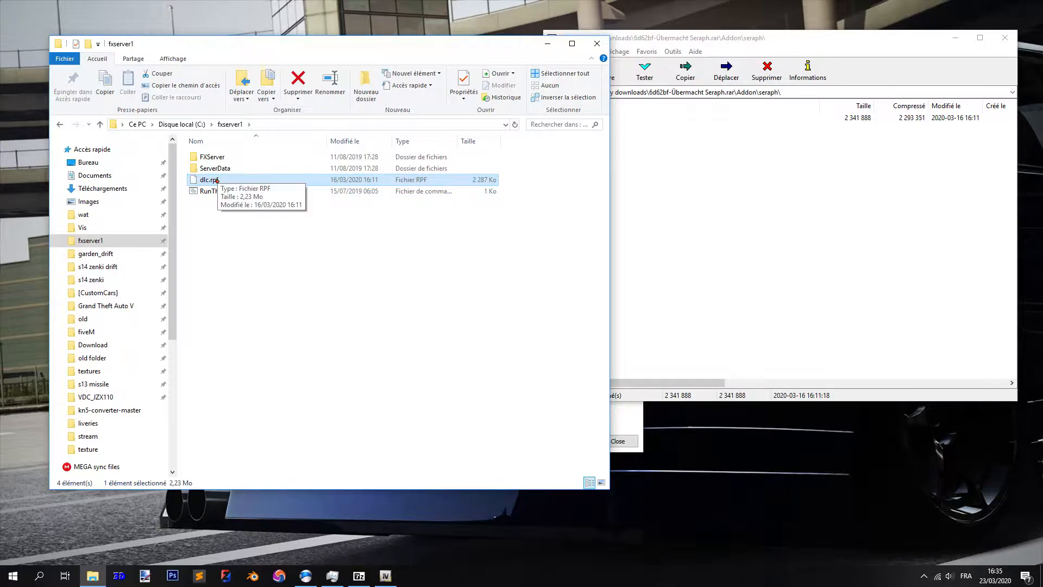
pyautogui.click(1005, 38)
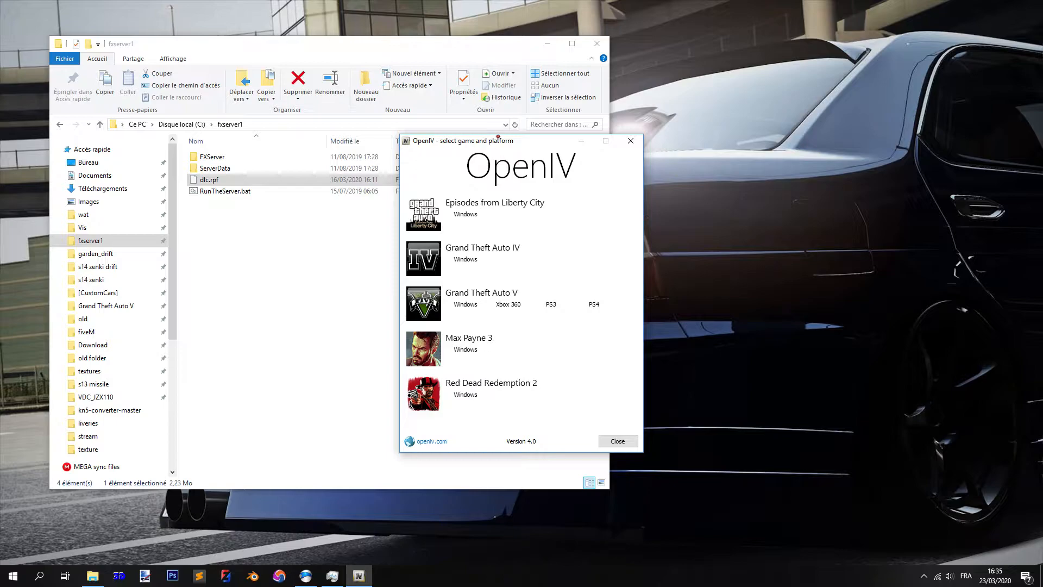
# Step: Load Grand Theft Auto V for Windows in OpenIV and enable Edit mode
pyautogui.click(663, 278)
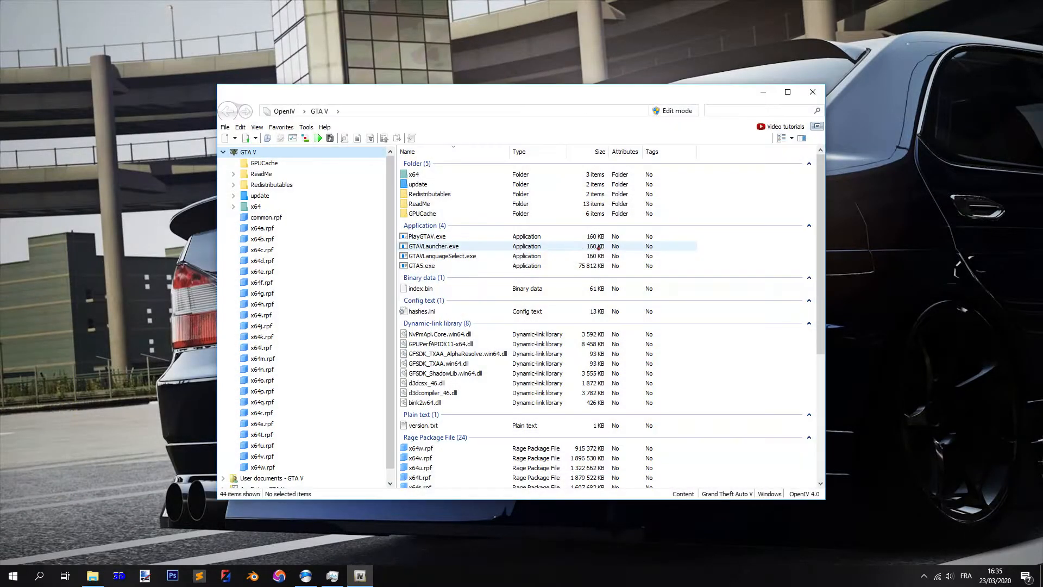
pyautogui.click(673, 111)
pyautogui.click(536, 321)
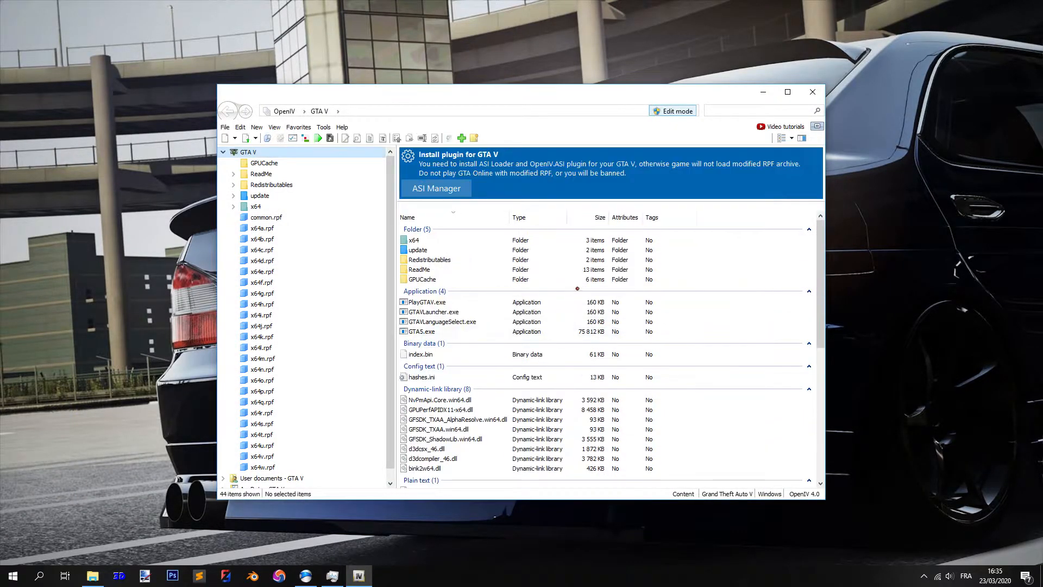
# Step: Add dlc.rpf from the fxserver1 folder to the GTA V root folder in OpenIV
pyautogui.hotkey('alt', 'Tab')
pyautogui.moveTo(210, 179); pyautogui.dragTo(800, 381)
pyautogui.click(675, 95)
pyautogui.scroll(-6, 662, 277)
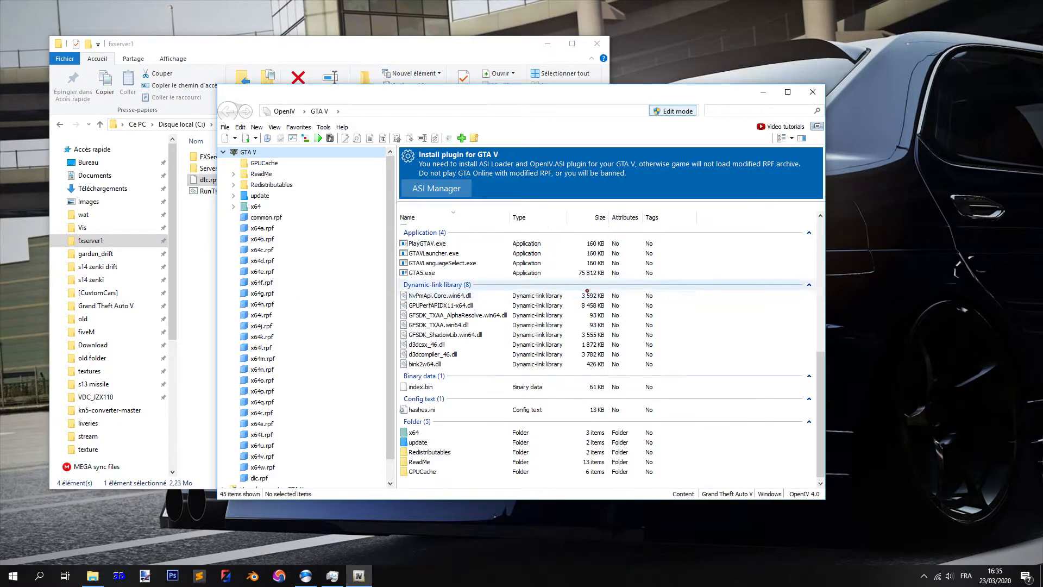
# Step: Locate the added dlc.rpf among the GTA V root packages and open it
pyautogui.doubleClick(574, 327)
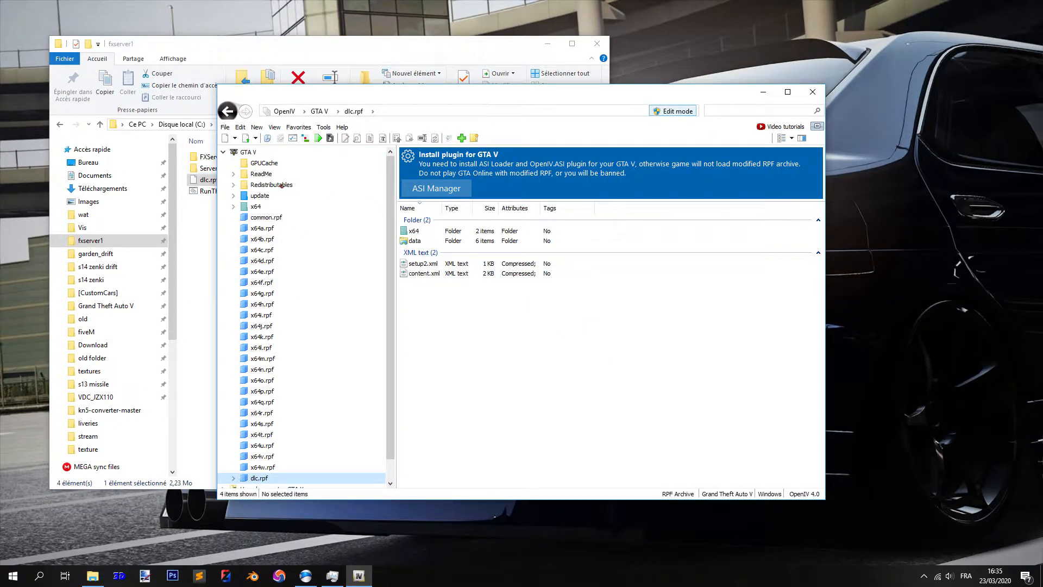
pyautogui.click(254, 152)
pyautogui.click(503, 262)
pyautogui.scroll(-10, 503, 262)
pyautogui.click(461, 457)
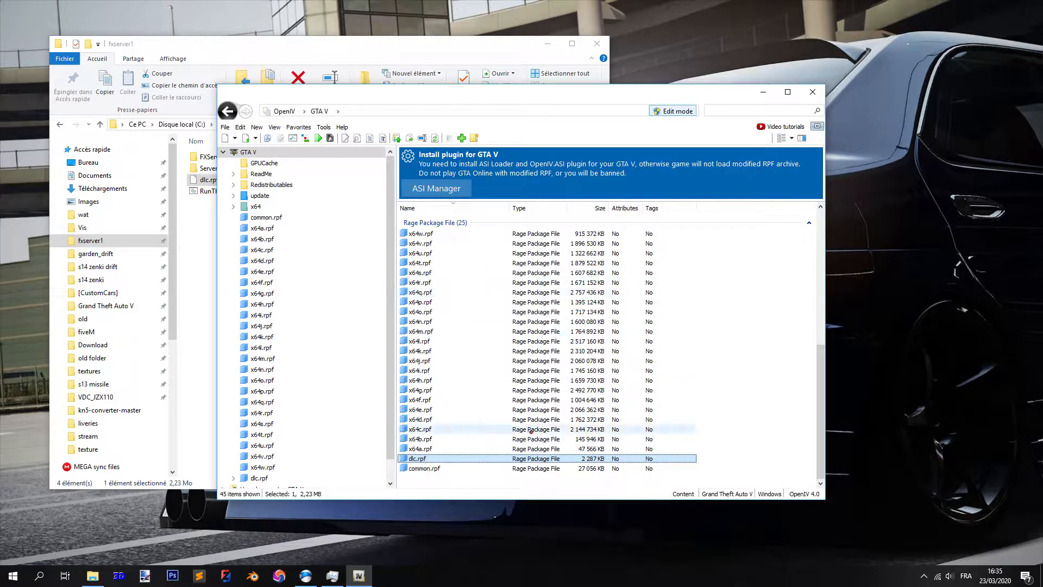
pyautogui.doubleClick(452, 455)
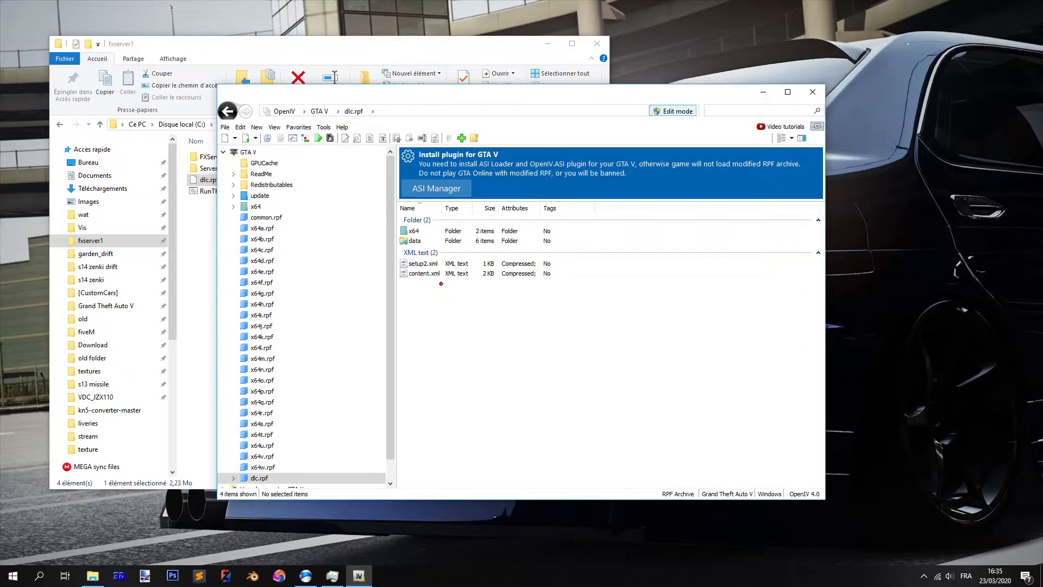
# Step: Delete dlc.rpf from the fxserver1 folder in File Explorer and return to OpenIV
pyautogui.moveTo(513, 96); pyautogui.dragTo(616, 89)
pyautogui.click(261, 179)
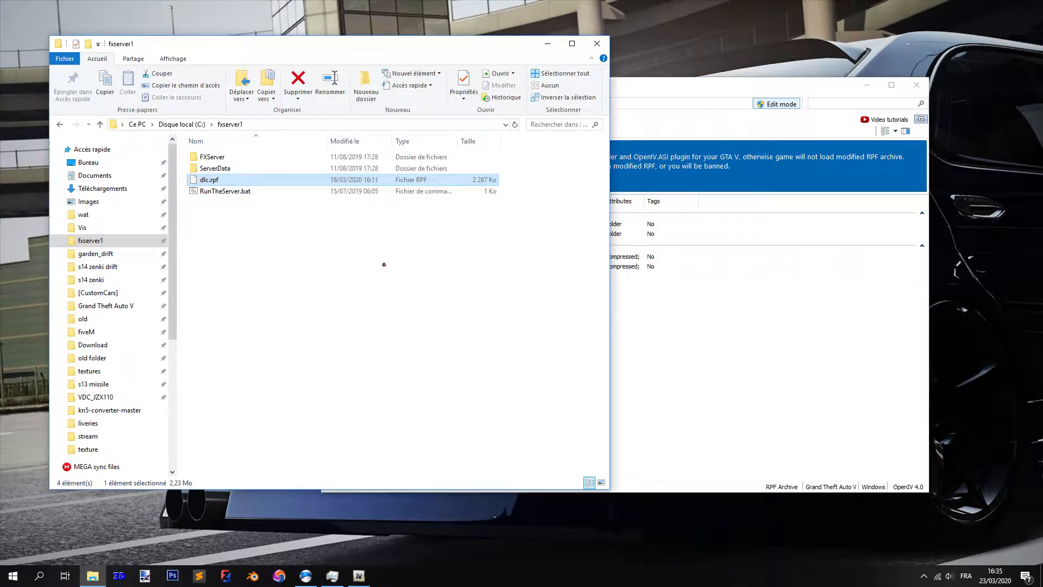
pyautogui.press('Delete')
pyautogui.press('Return')
pyautogui.moveTo(698, 90)
pyautogui.mouseDown()
pyautogui.moveTo(659, 84)
pyautogui.moveTo(687, 73)
pyautogui.mouseUp()
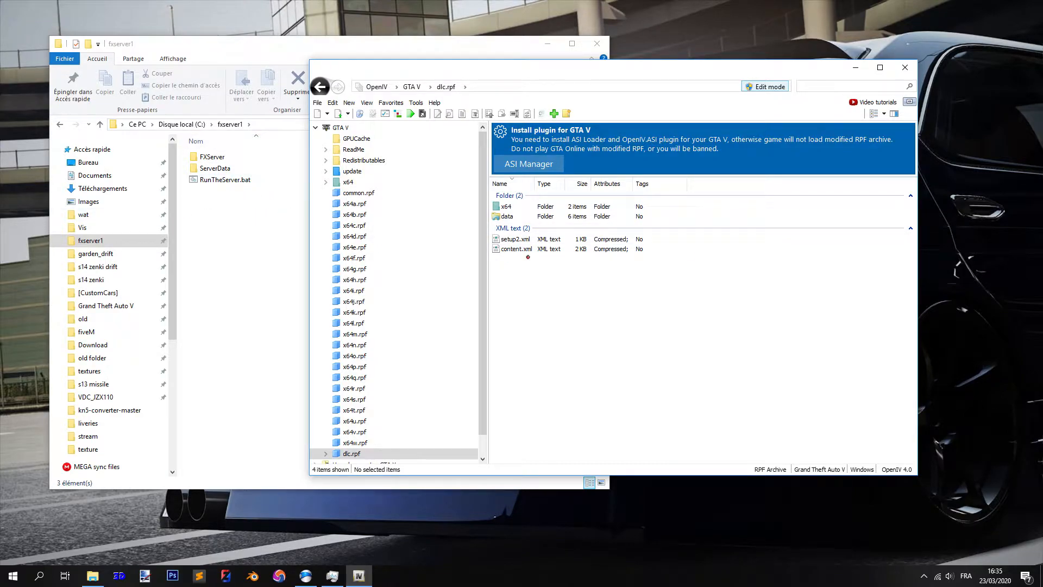
# Step: Open the existing er34_sedan resource in the server's [CustomCars] folder
pyautogui.click(522, 239)
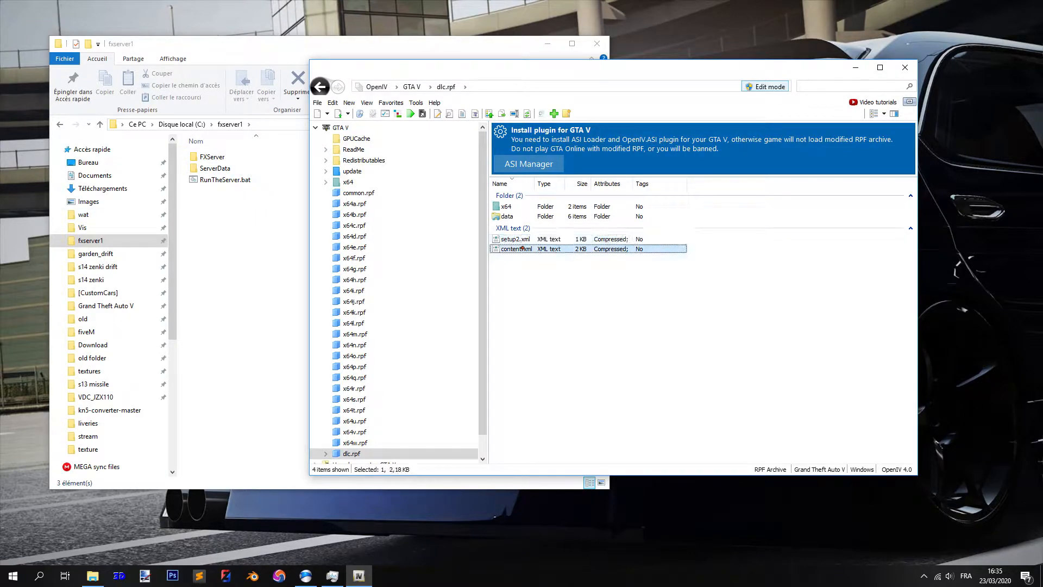
pyautogui.click(526, 248)
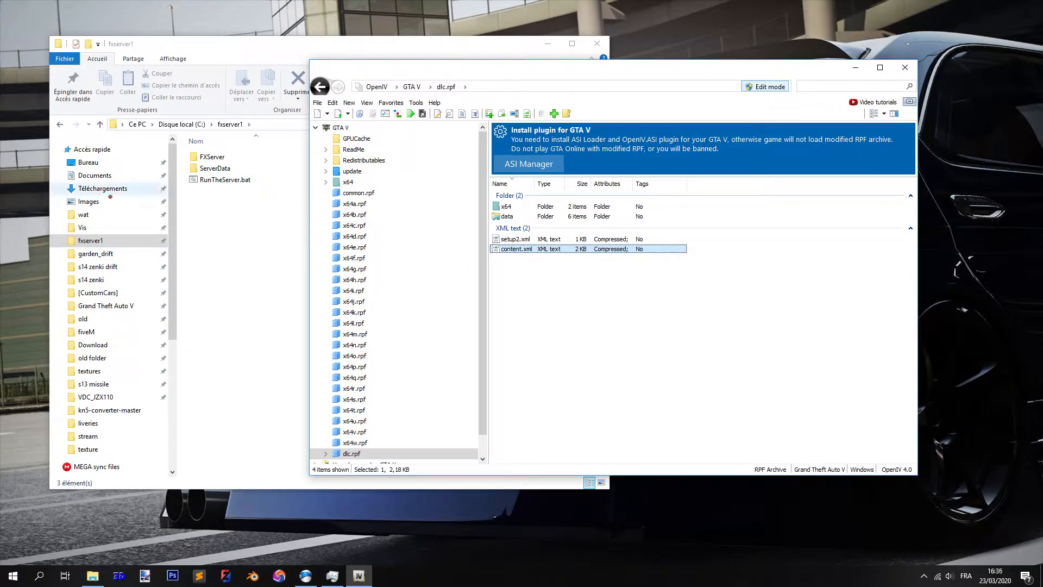
pyautogui.click(98, 293)
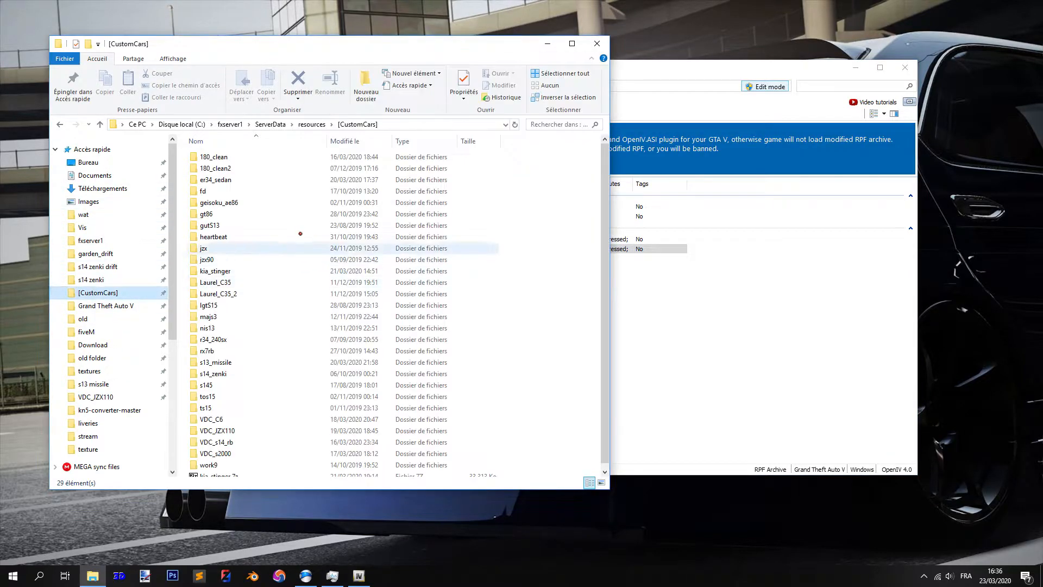
pyautogui.click(243, 180)
pyautogui.doubleClick(244, 180)
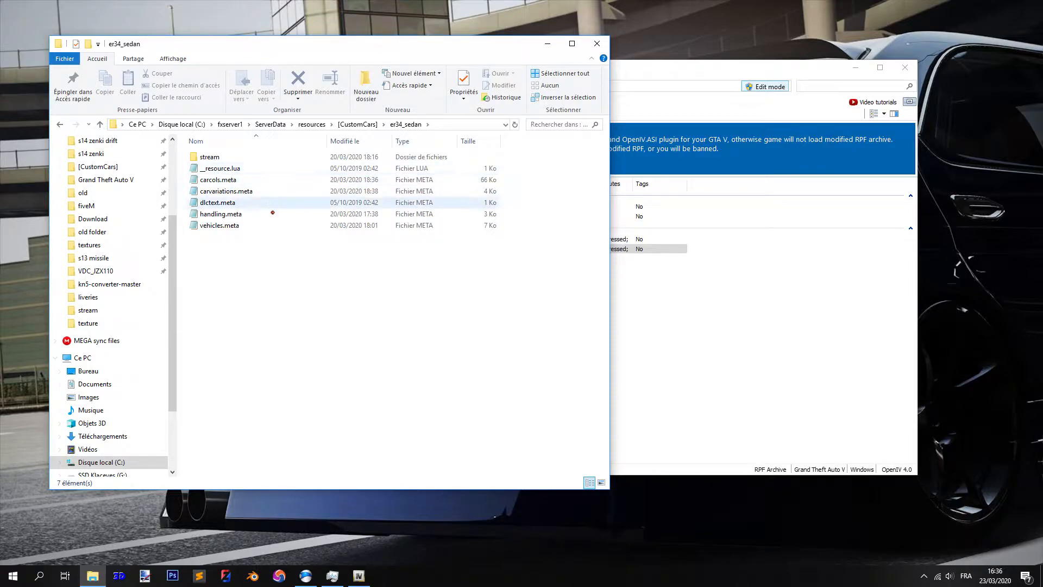
pyautogui.click(721, 361)
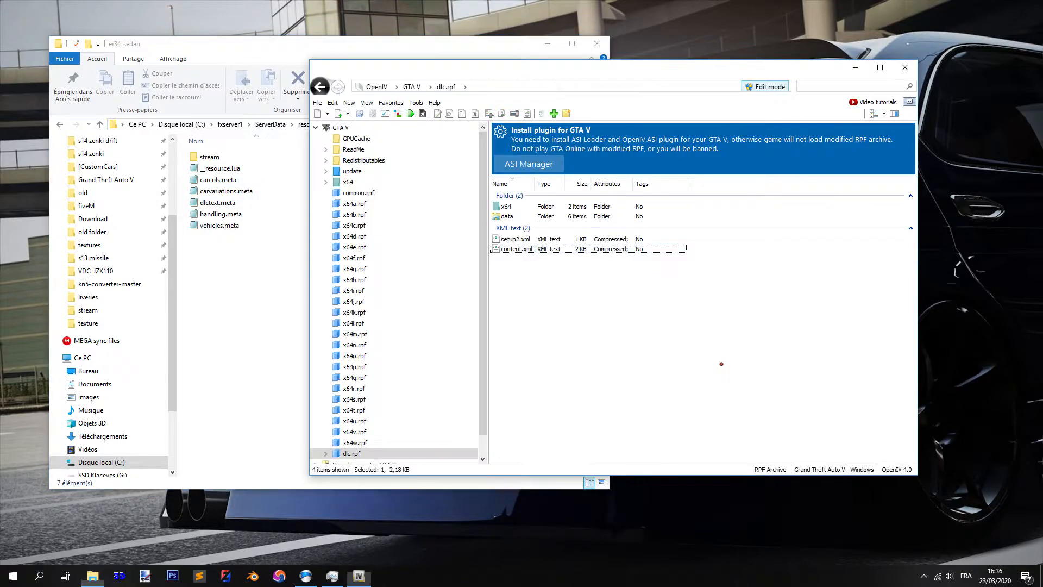
pyautogui.click(526, 249)
pyautogui.click(524, 239)
pyautogui.click(524, 248)
pyautogui.click(522, 239)
# Step: Open the er34_sedan resource's __resource.lua file in Sublime Text
pyautogui.click(217, 202)
pyautogui.keyDown('ctrl'); pyautogui.click(220, 168); pyautogui.keyUp('ctrl')
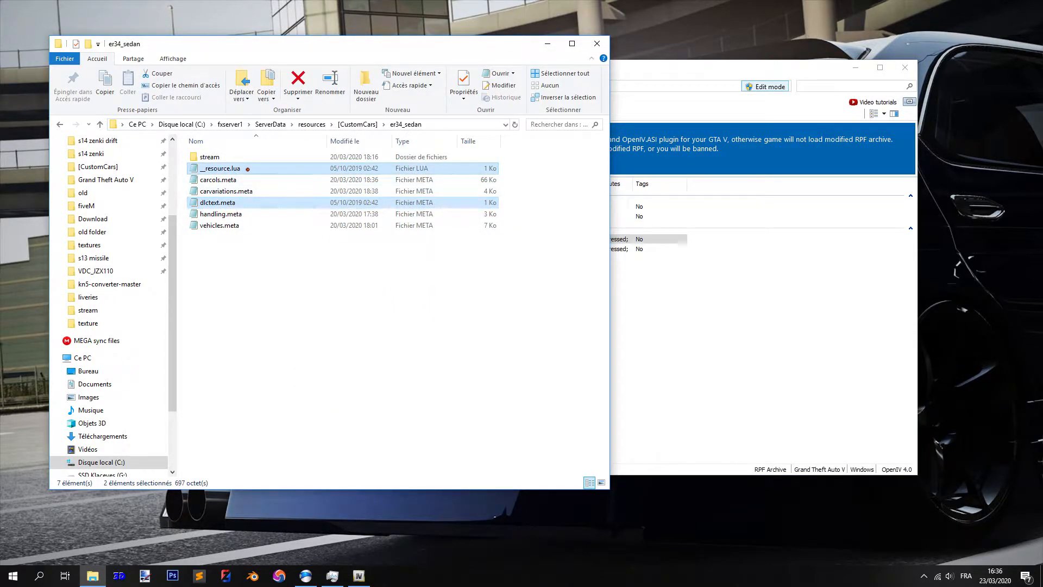
pyautogui.click(220, 168)
pyautogui.rightClick(225, 168)
pyautogui.click(271, 202)
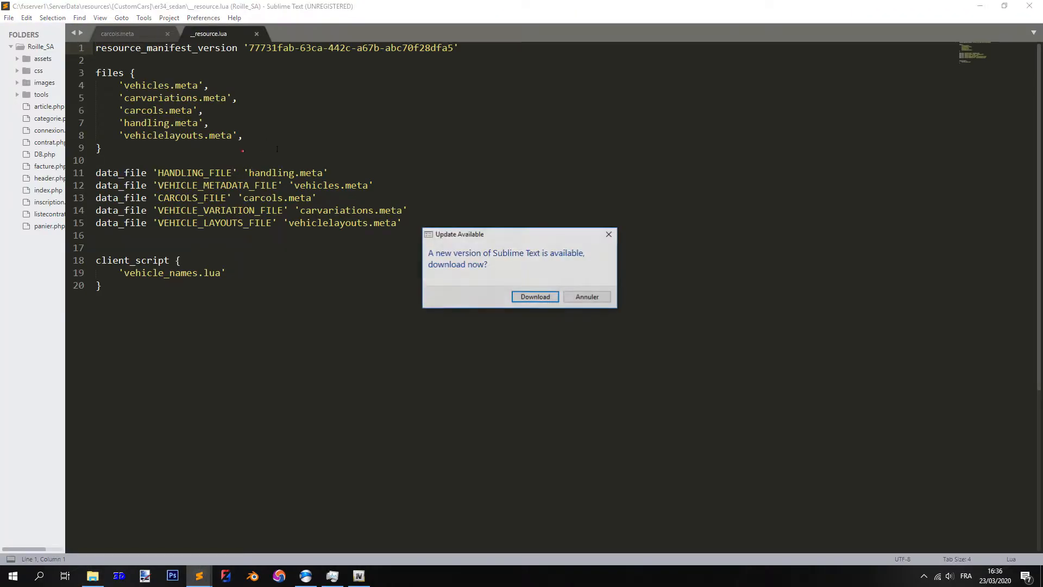
# Step: Dismiss the update prompt and review the meta file names listed in the files block of __resource.lua
pyautogui.click(609, 231)
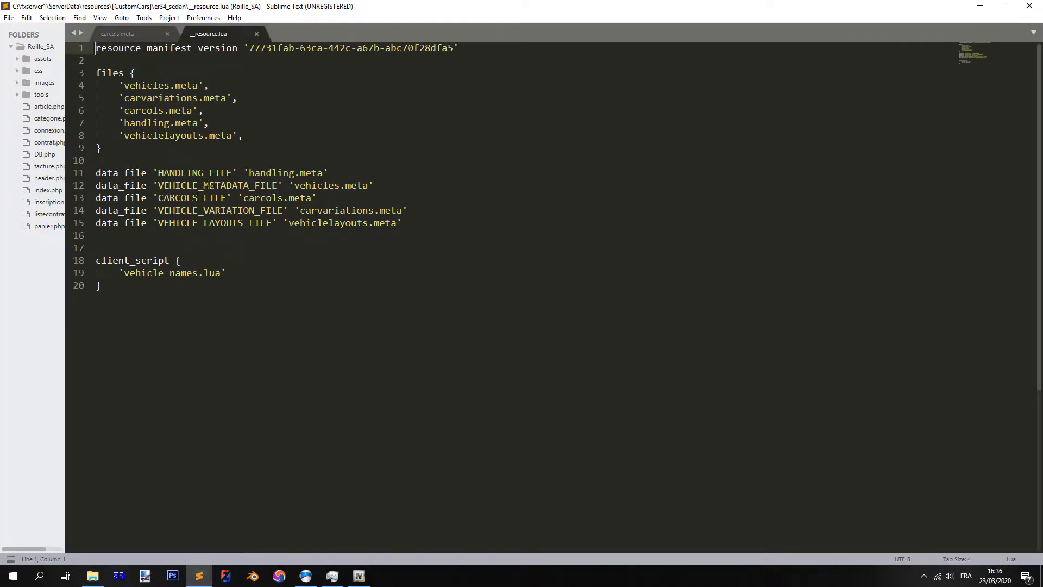
pyautogui.moveTo(123, 85); pyautogui.dragTo(253, 136)
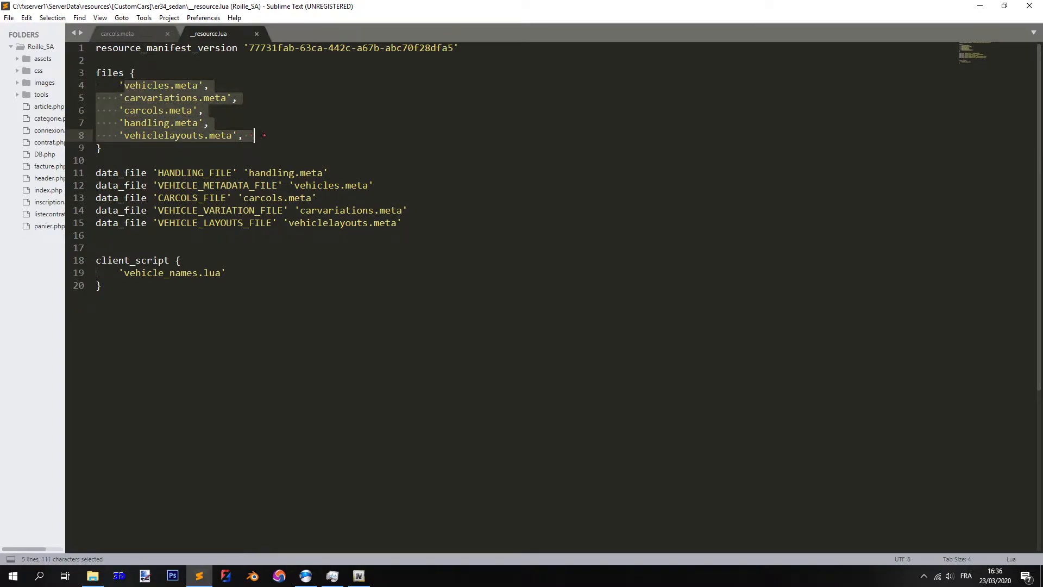
pyautogui.click(265, 136)
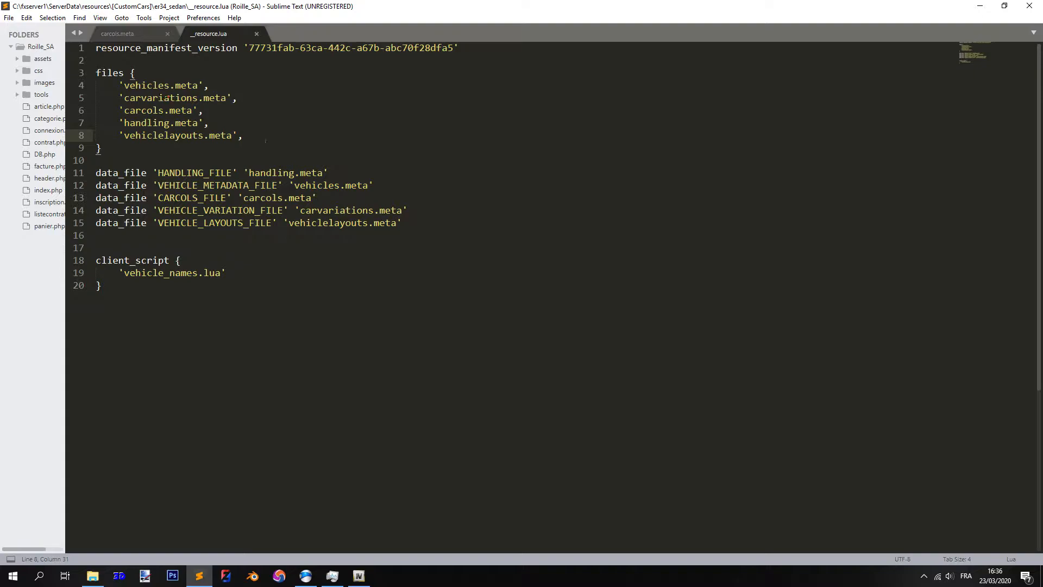
pyautogui.moveTo(136, 86); pyautogui.dragTo(209, 98)
pyautogui.moveTo(124, 110); pyautogui.dragTo(187, 122)
pyautogui.click(218, 123)
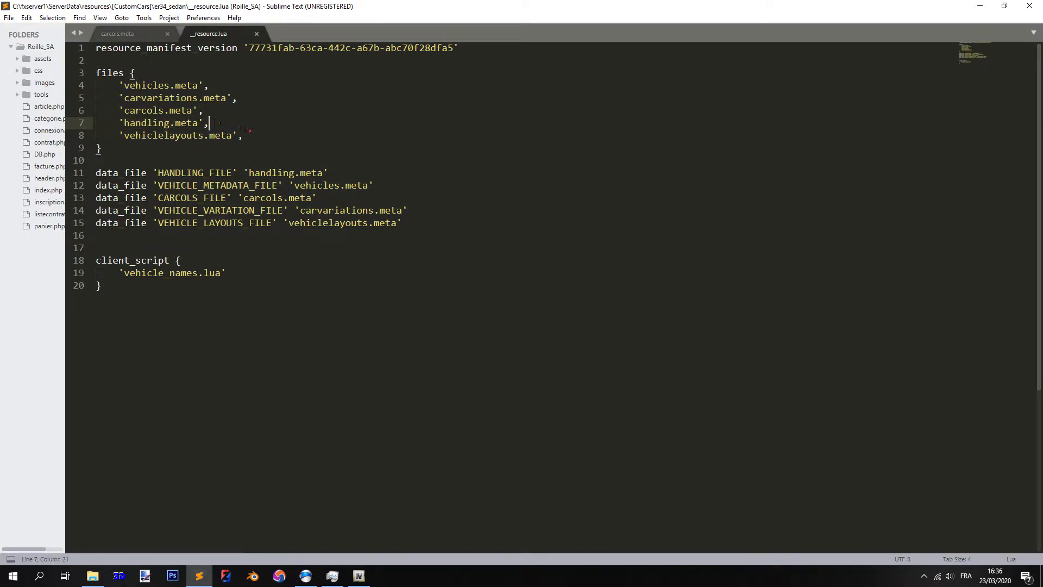
# Step: Examine the 'vehiclelayouts.meta' entry in the files block of __resource.lua
pyautogui.moveTo(248, 136); pyautogui.dragTo(123, 136)
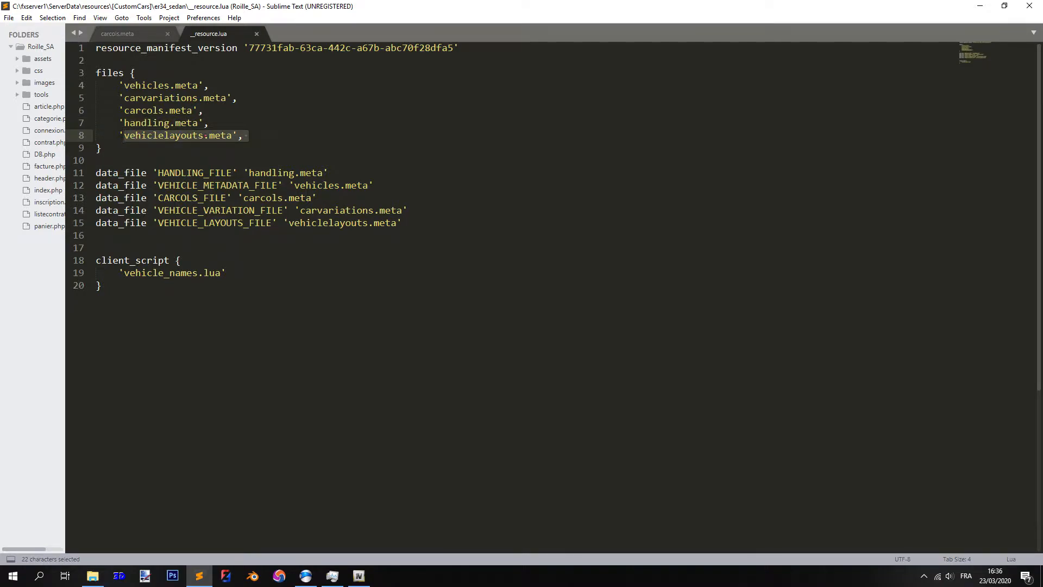
pyautogui.click(255, 135)
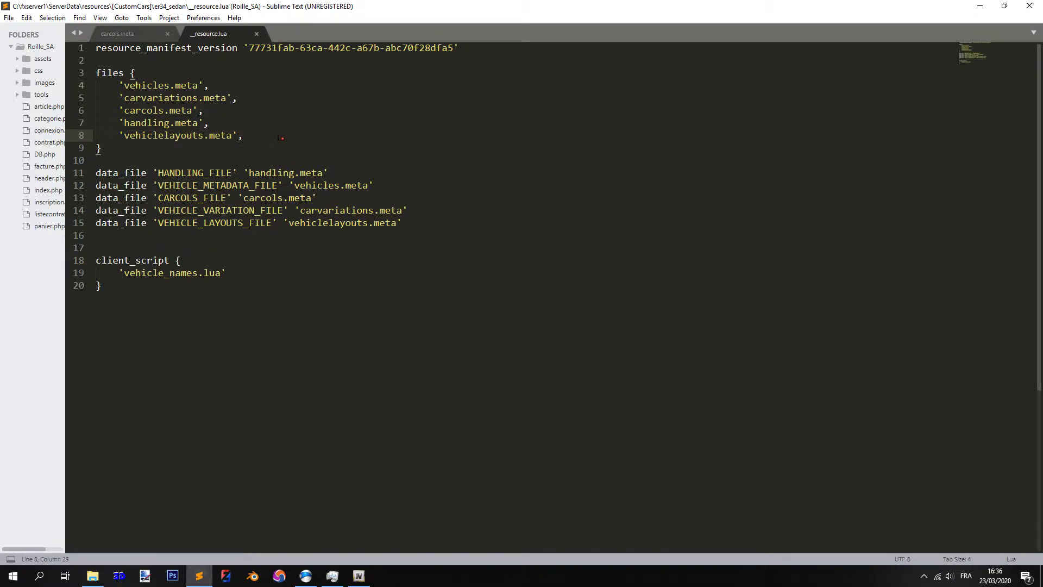
pyautogui.click(278, 147)
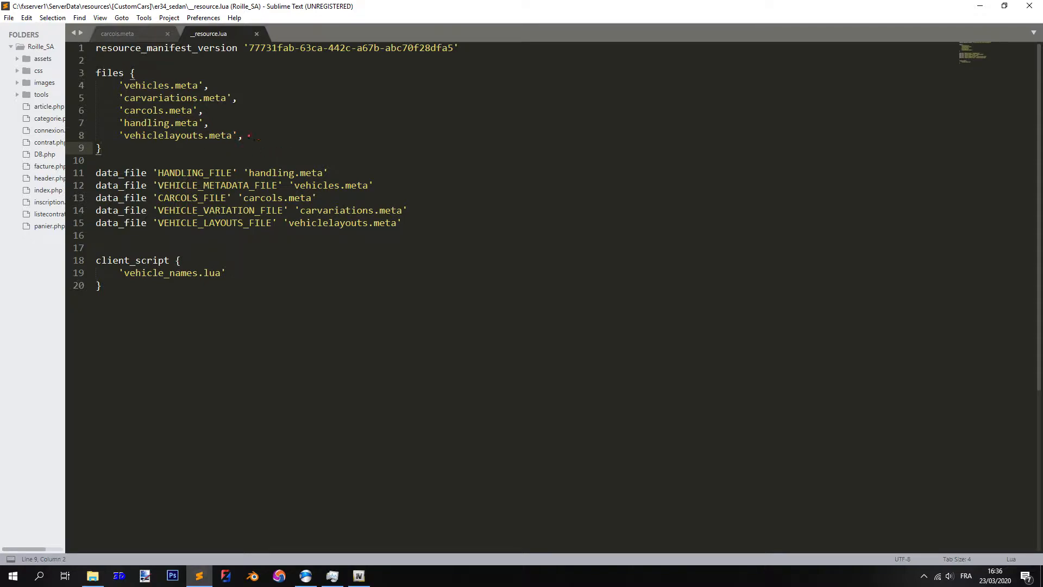
pyautogui.moveTo(243, 136); pyautogui.dragTo(119, 138)
pyautogui.moveTo(245, 136); pyautogui.dragTo(119, 137)
pyautogui.click(253, 137)
pyautogui.moveTo(253, 137); pyautogui.dragTo(156, 137)
pyautogui.click(204, 137)
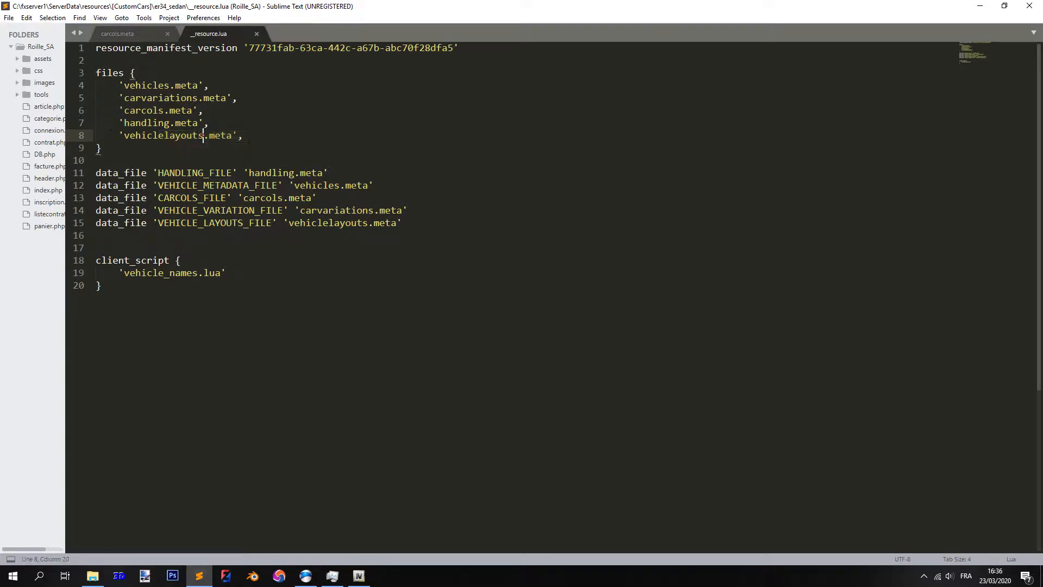
pyautogui.moveTo(253, 136); pyautogui.dragTo(96, 136)
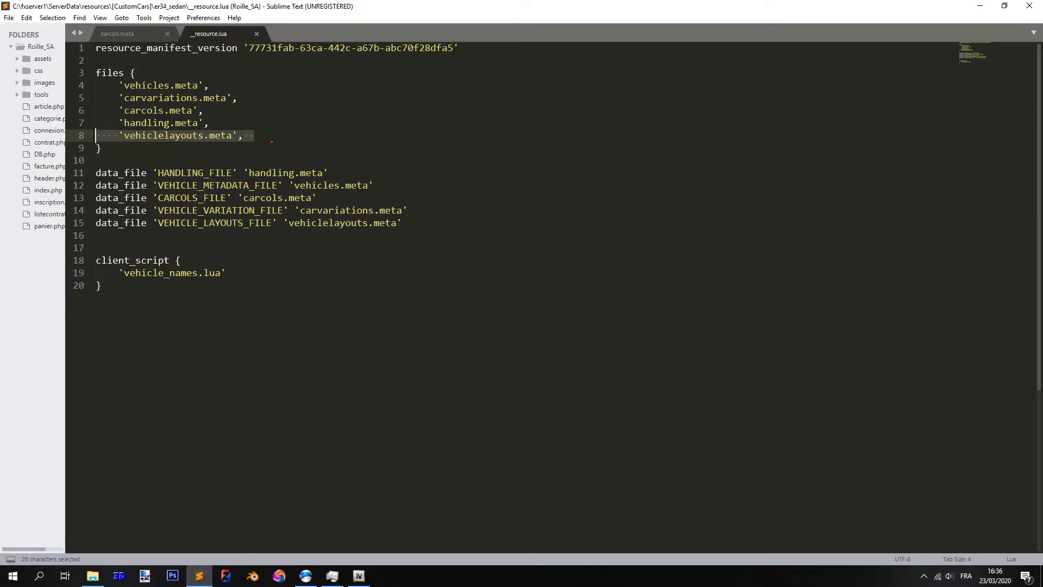
pyautogui.click(429, 238)
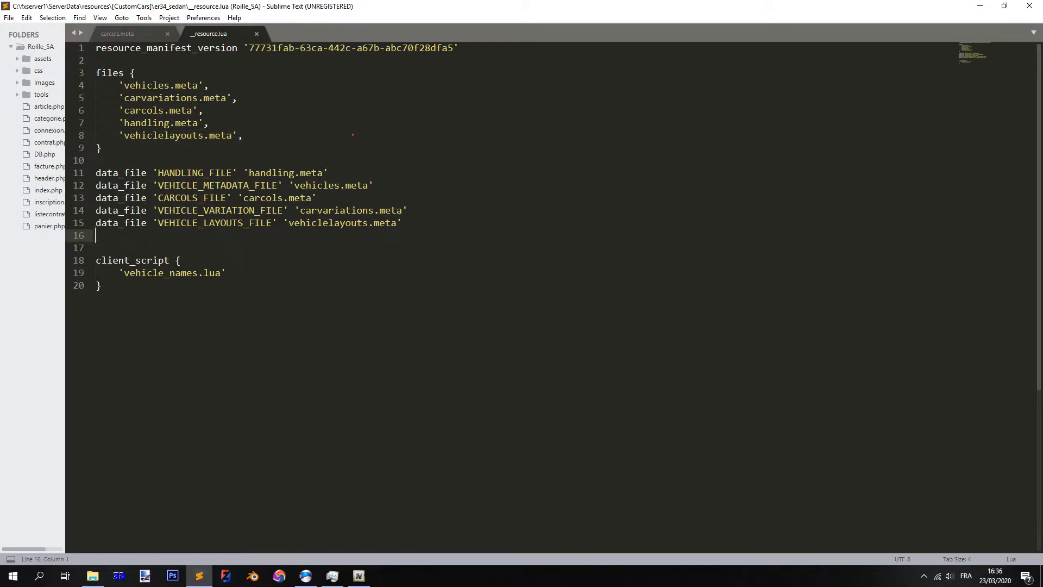
pyautogui.moveTo(250, 135); pyautogui.dragTo(96, 135)
pyautogui.click(119, 135)
pyautogui.click(244, 135)
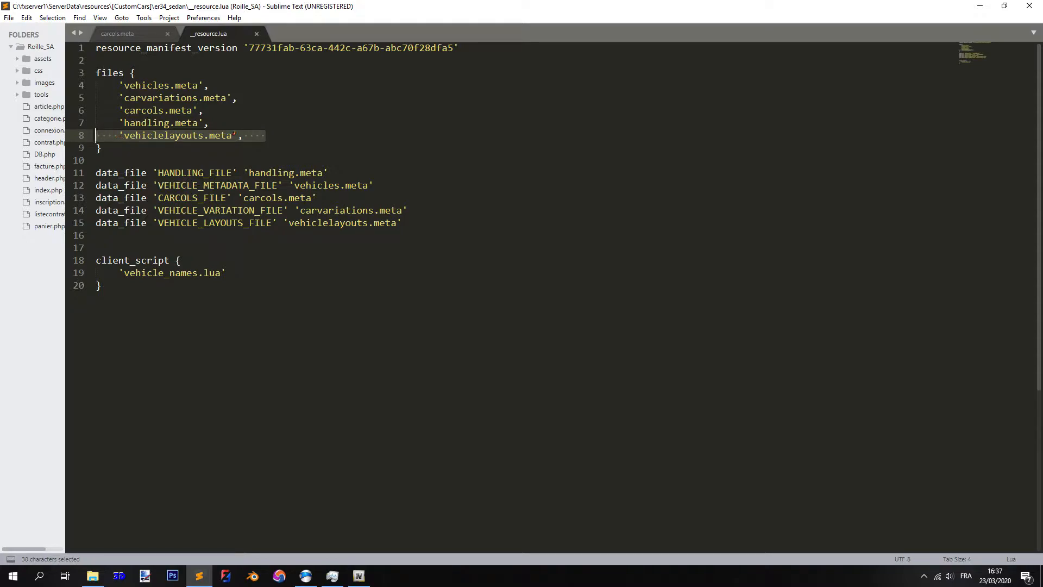
pyautogui.click(245, 137)
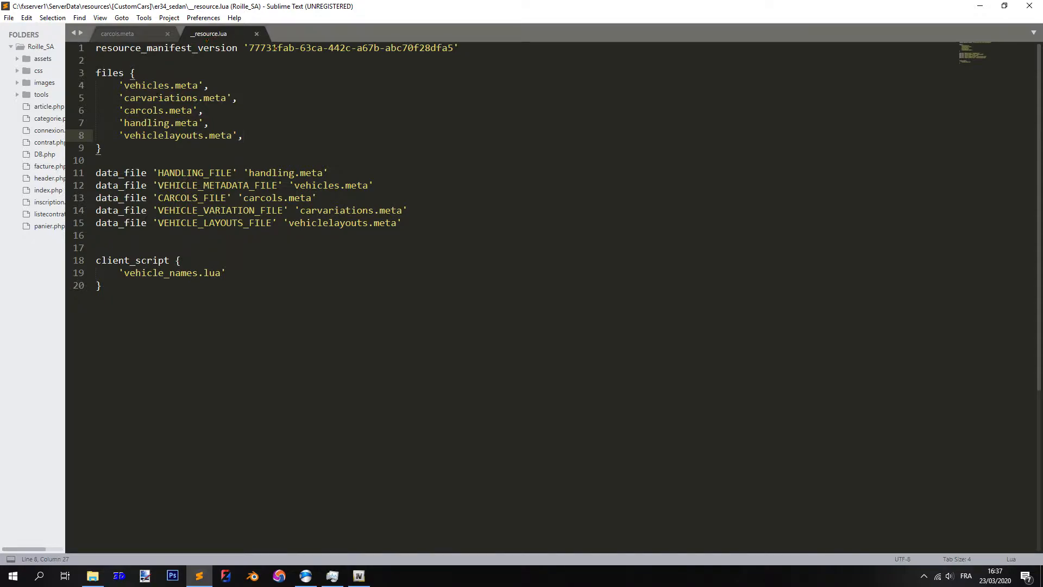
# Step: Return to the er34_sedan folder in File Explorer and copy __resource.lua and dlctext.meta
pyautogui.click(975, 9)
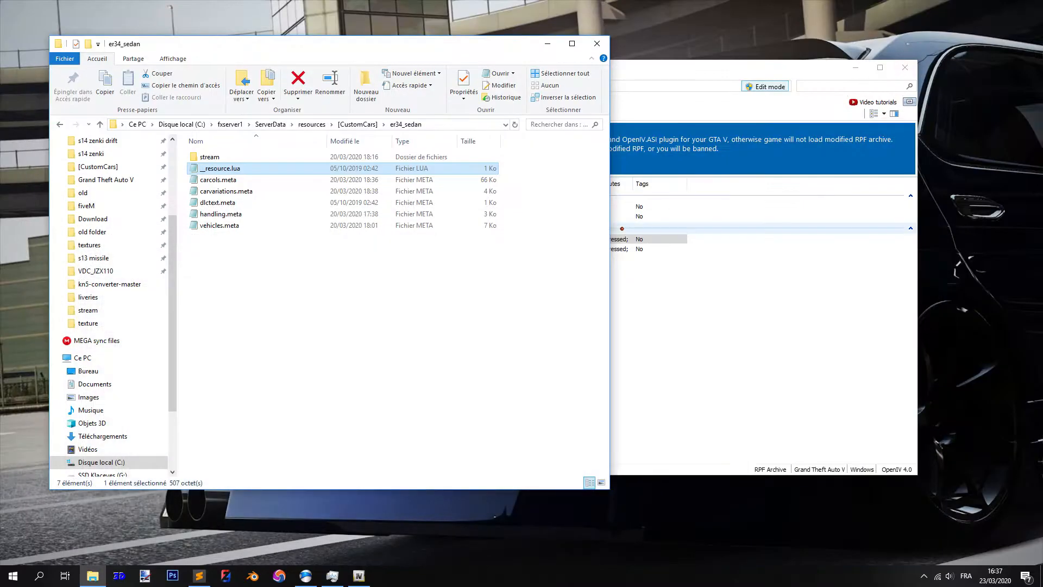
pyautogui.keyDown('ctrl'); pyautogui.click(252, 204); pyautogui.keyUp('ctrl')
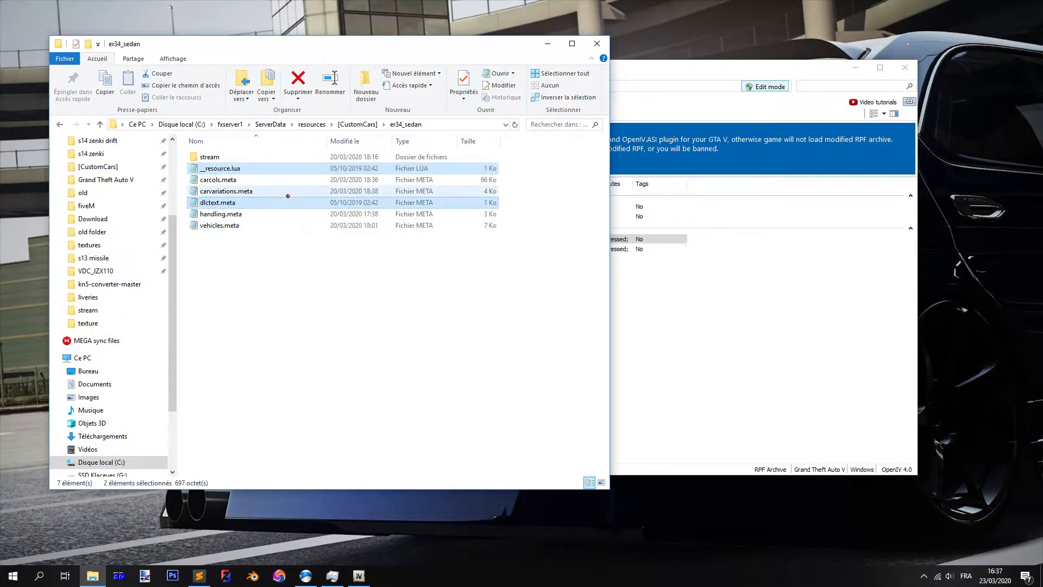
pyautogui.hotkey('ctrl', 'c')
pyautogui.click(306, 294)
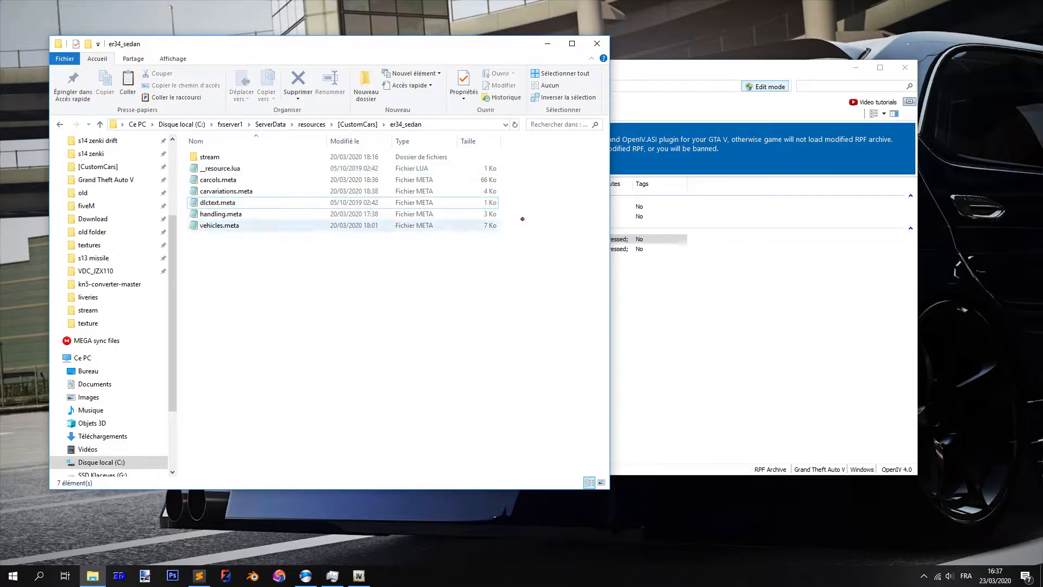
# Step: Open the [CustomCars] folder within fxserver1\ServerData\resources
pyautogui.moveTo(354, 44); pyautogui.dragTo(541, 43)
pyautogui.scroll(3, 305, 232)
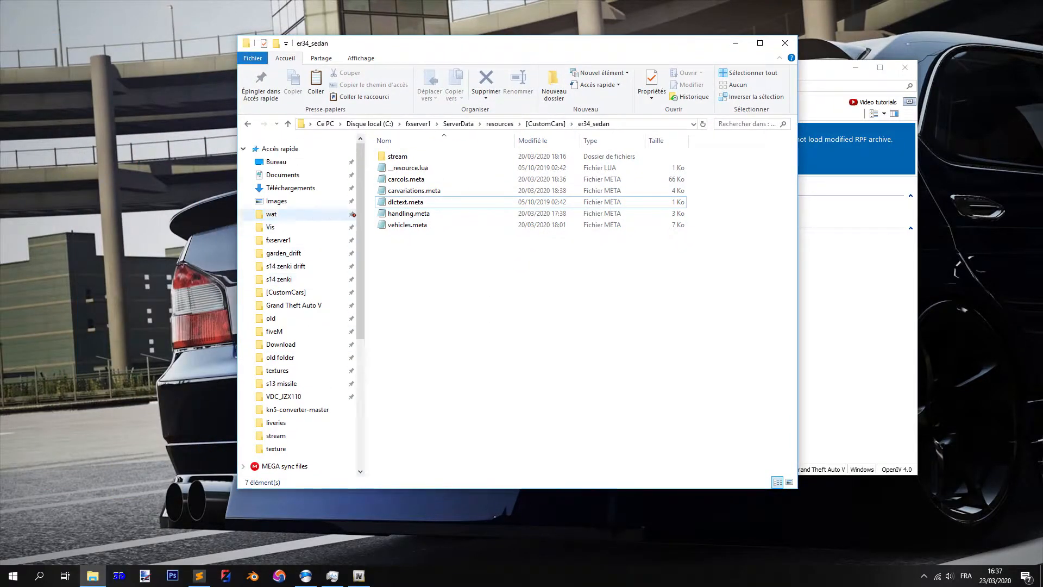
pyautogui.click(302, 240)
pyautogui.click(428, 204)
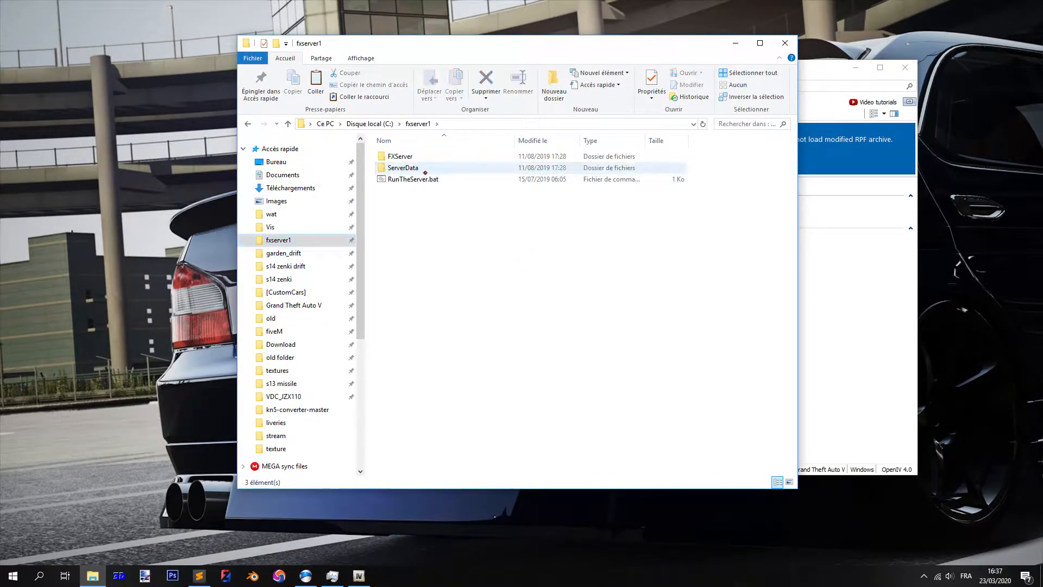
pyautogui.moveTo(498, 46); pyautogui.dragTo(296, 26)
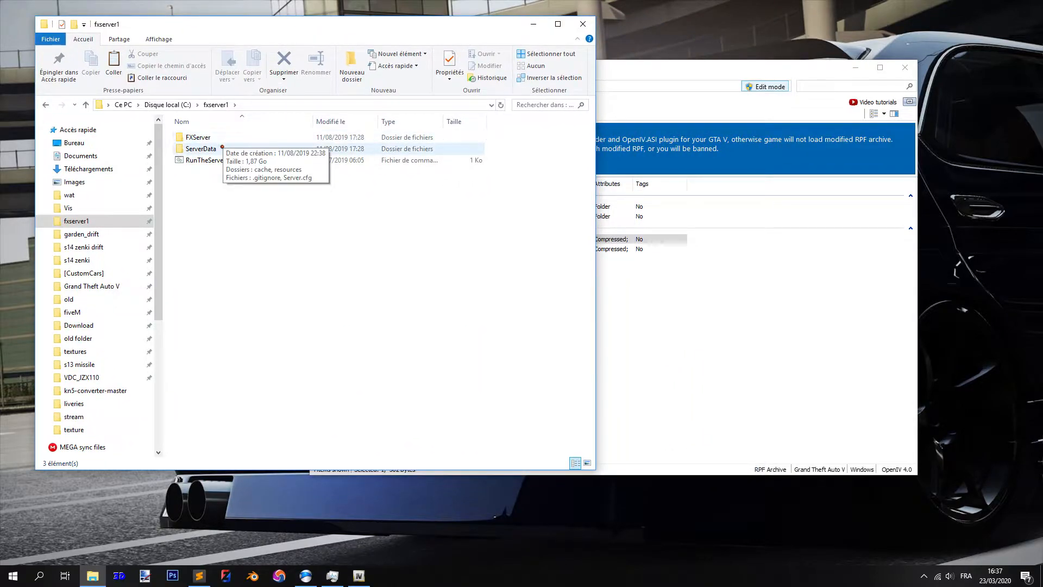
pyautogui.doubleClick(222, 148)
pyautogui.doubleClick(234, 151)
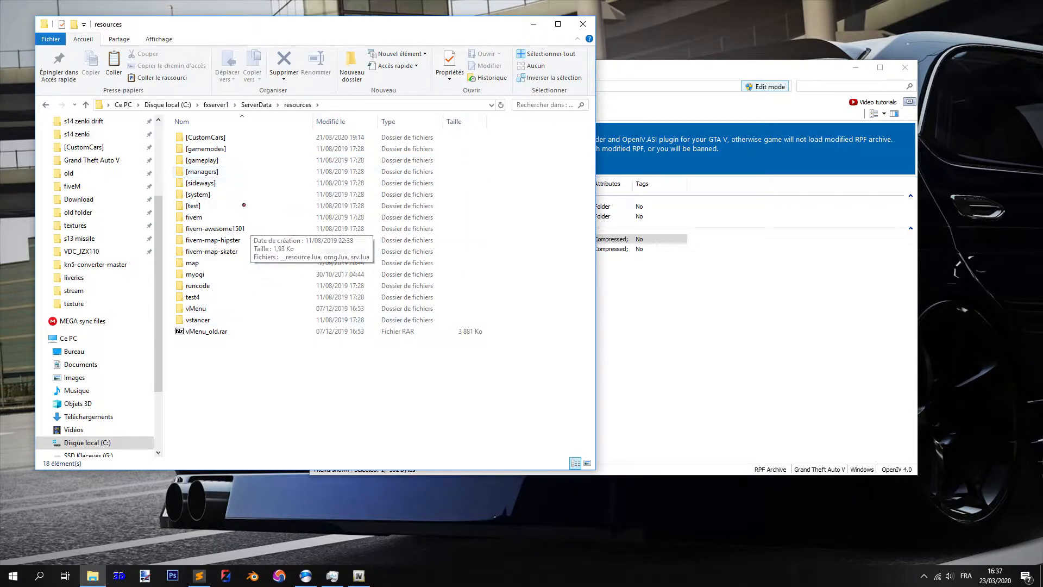
pyautogui.click(275, 136)
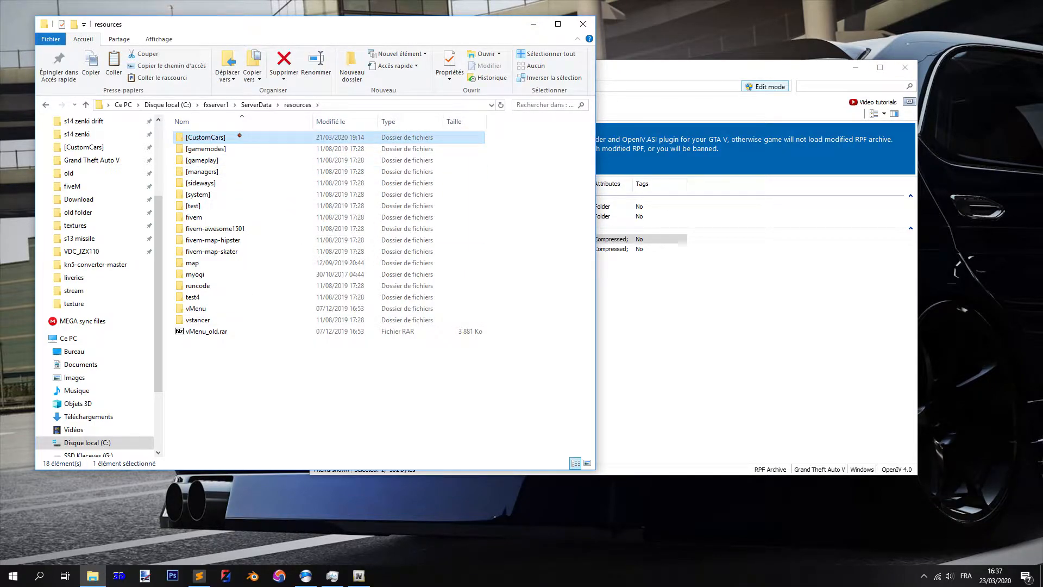
pyautogui.doubleClick(239, 136)
# Step: Create a new folder named er34_sedan2 in [CustomCars]
pyautogui.scroll(-1, 495, 202)
pyautogui.scroll(1, 494, 202)
pyautogui.rightClick(512, 176)
pyautogui.moveTo(631, 329)
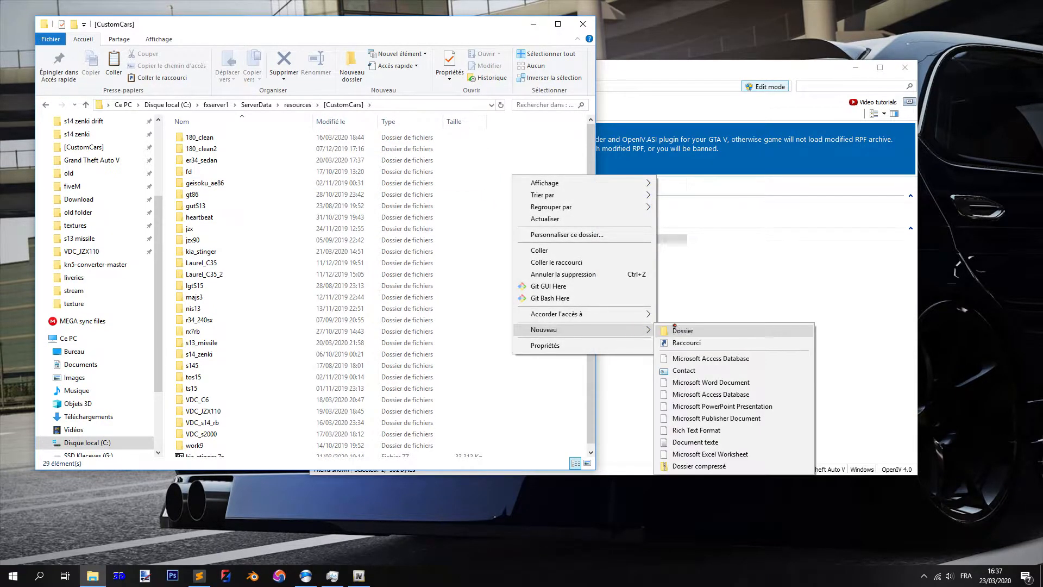
pyautogui.click(700, 331)
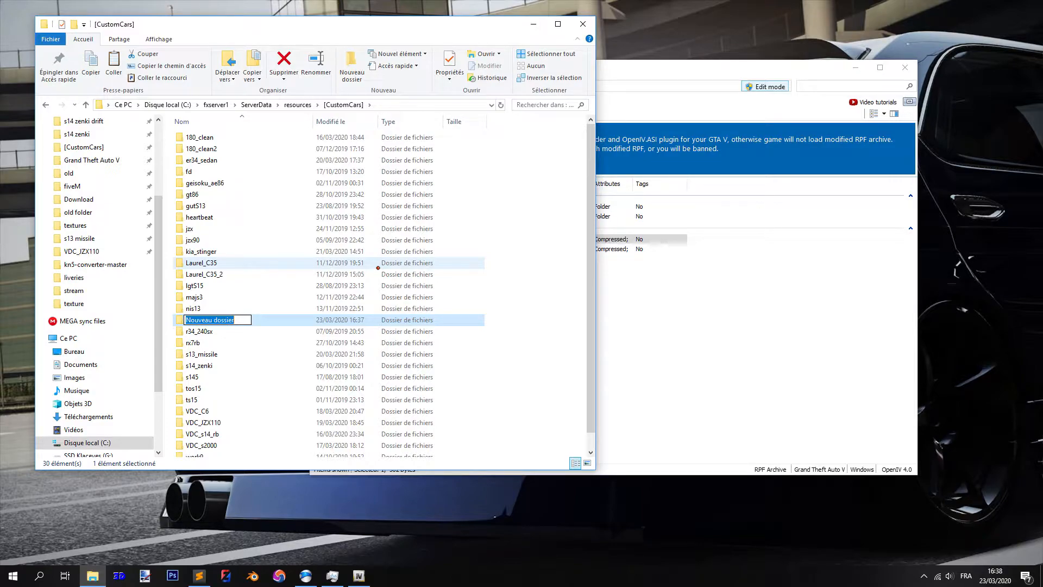
pyautogui.write('er34_2')
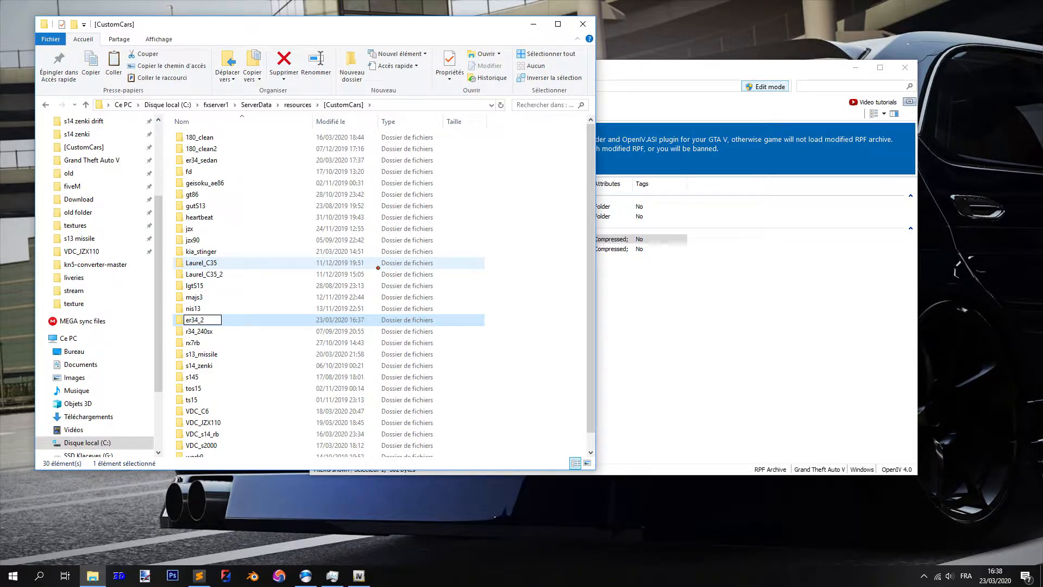
pyautogui.press('BackSpace')
pyautogui.write('sedan2')
pyautogui.press('Return')
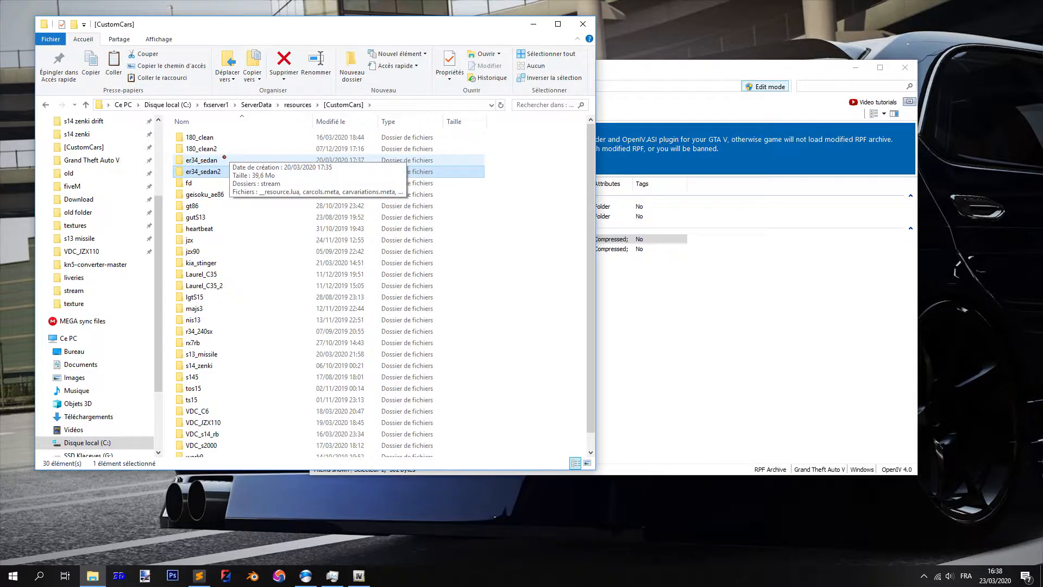
# Step: Open er34_sedan2 and create a subfolder named stream in it
pyautogui.doubleClick(229, 170)
pyautogui.rightClick(228, 168)
pyautogui.moveTo(341, 326)
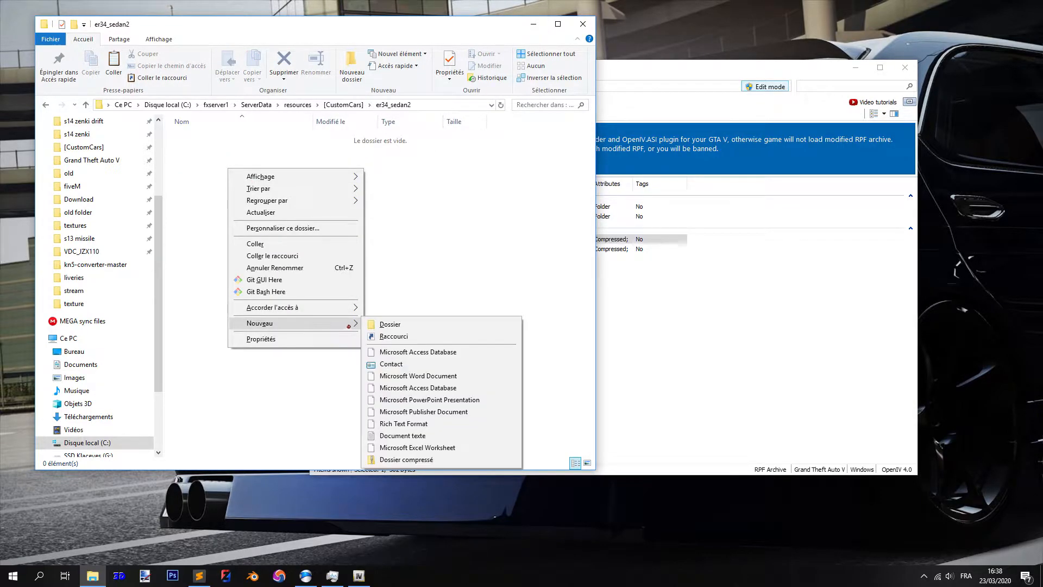
pyautogui.click(386, 324)
pyautogui.write('stream')
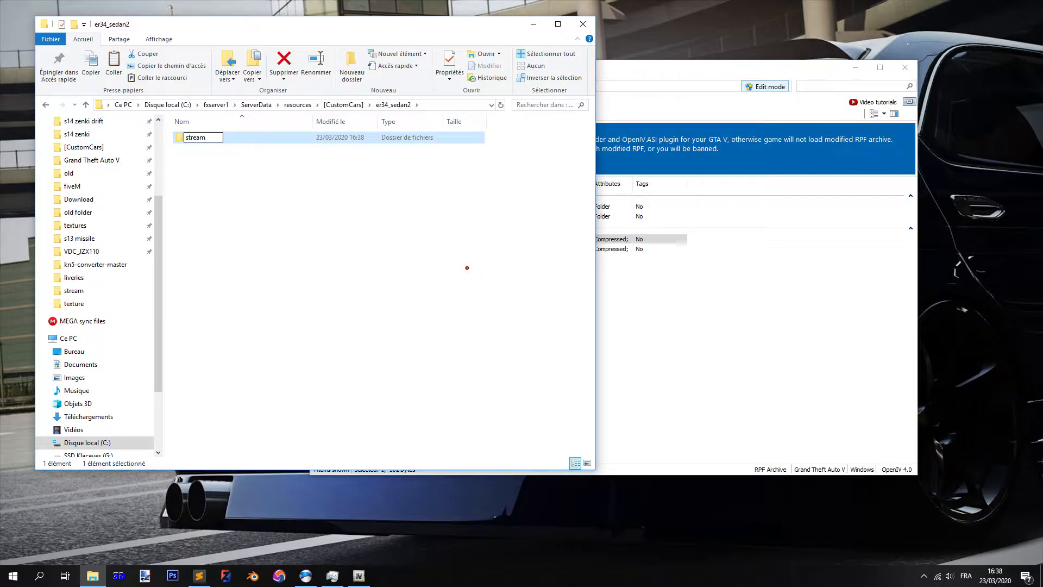
pyautogui.press('Return')
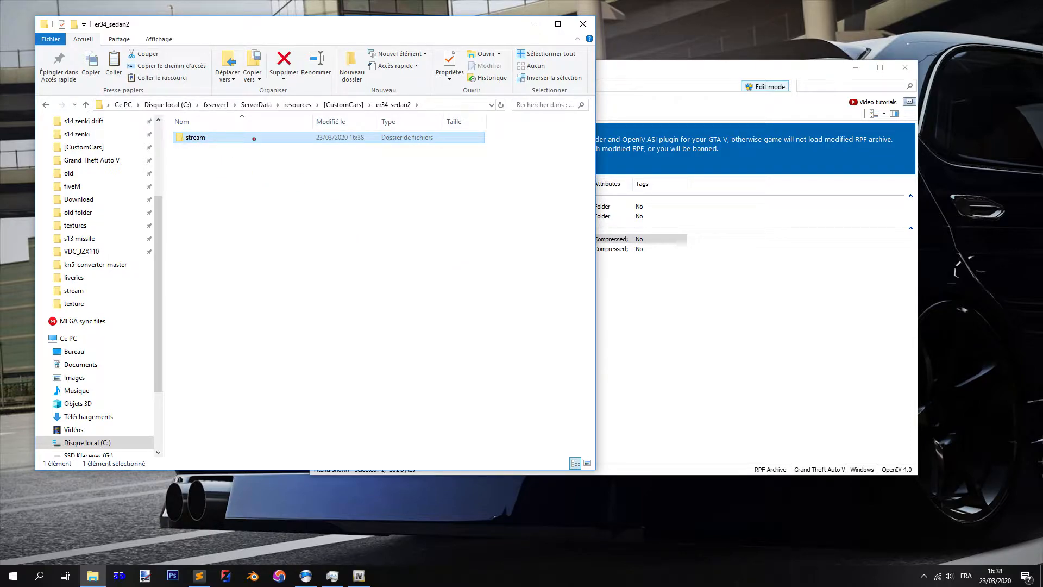
# Step: Paste the copied __resource.lua and dlctext.meta into the er34_sedan2 folder
pyautogui.click(301, 199)
pyautogui.hotkey('ctrl', 'v')
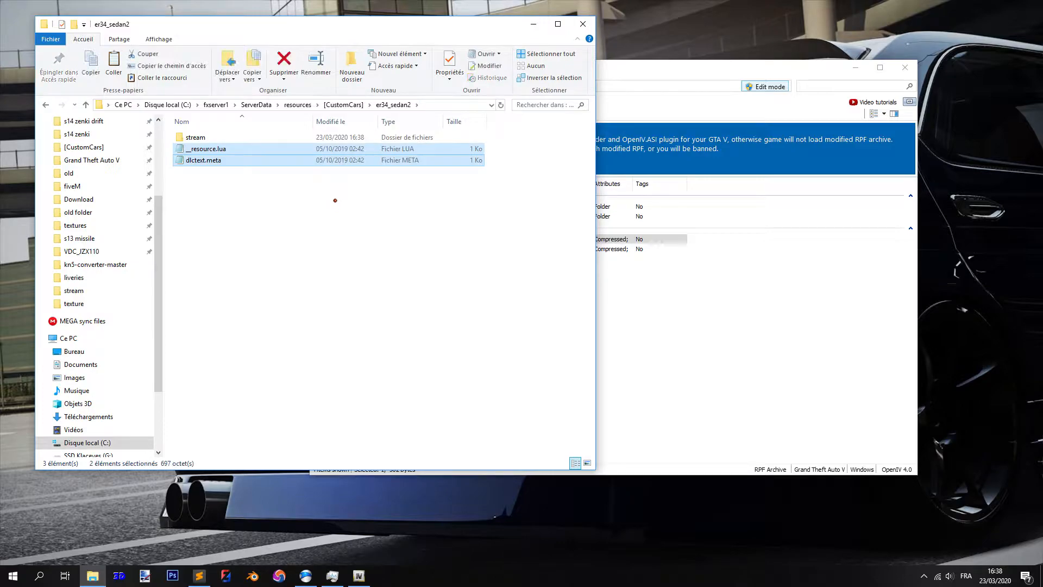
pyautogui.click(263, 223)
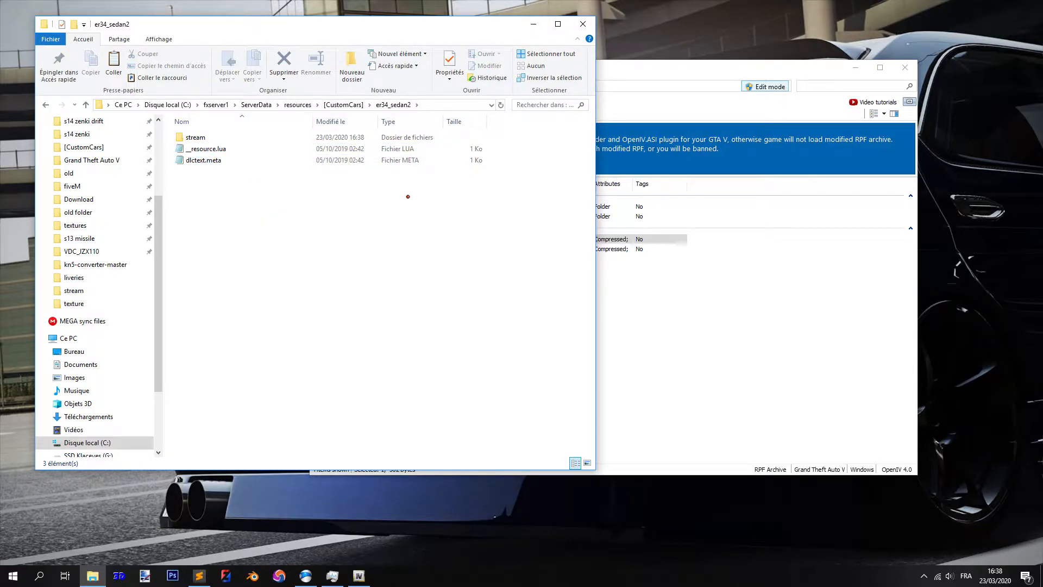
# Step: Switch to OpenIV and open the data folder directly inside dlc.rpf
pyautogui.click(686, 68)
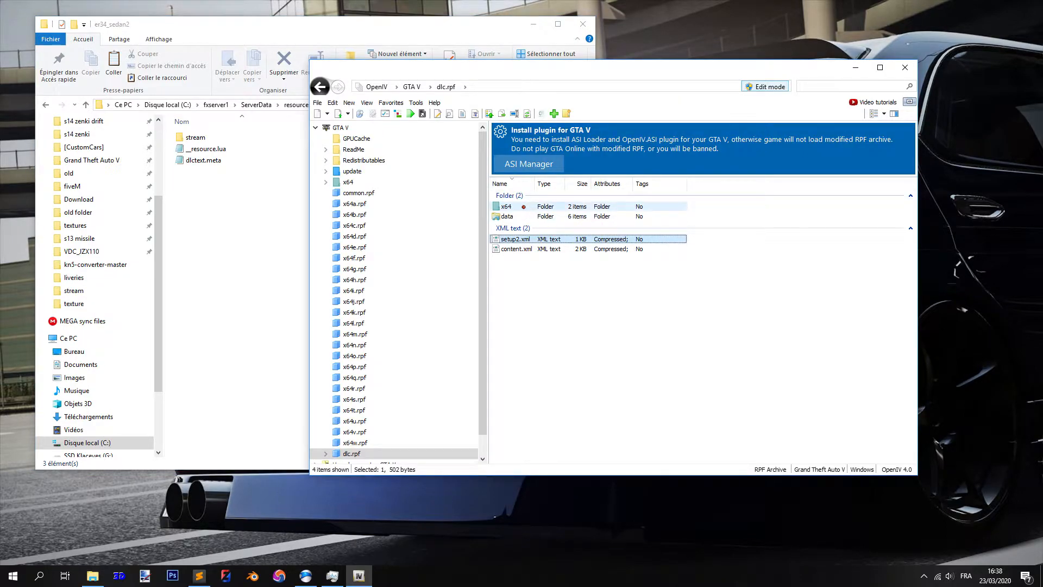
pyautogui.doubleClick(521, 207)
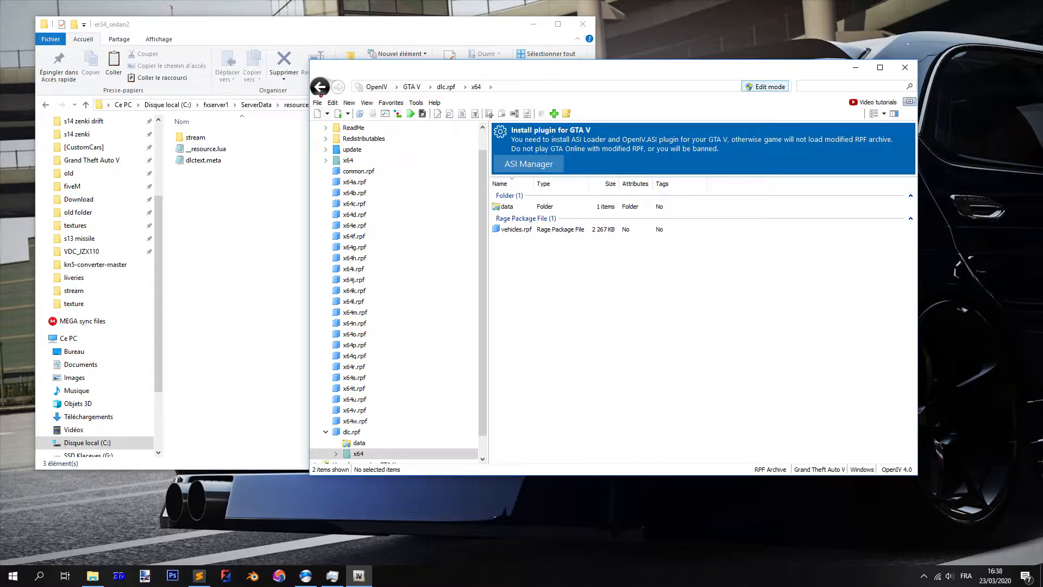
pyautogui.click(320, 93)
pyautogui.doubleClick(508, 206)
# Step: Extract vehicles.meta, handling.meta, carvariations.meta and carcols.meta from the dlc.rpf data folder into er34_sedan2
pyautogui.click(543, 207)
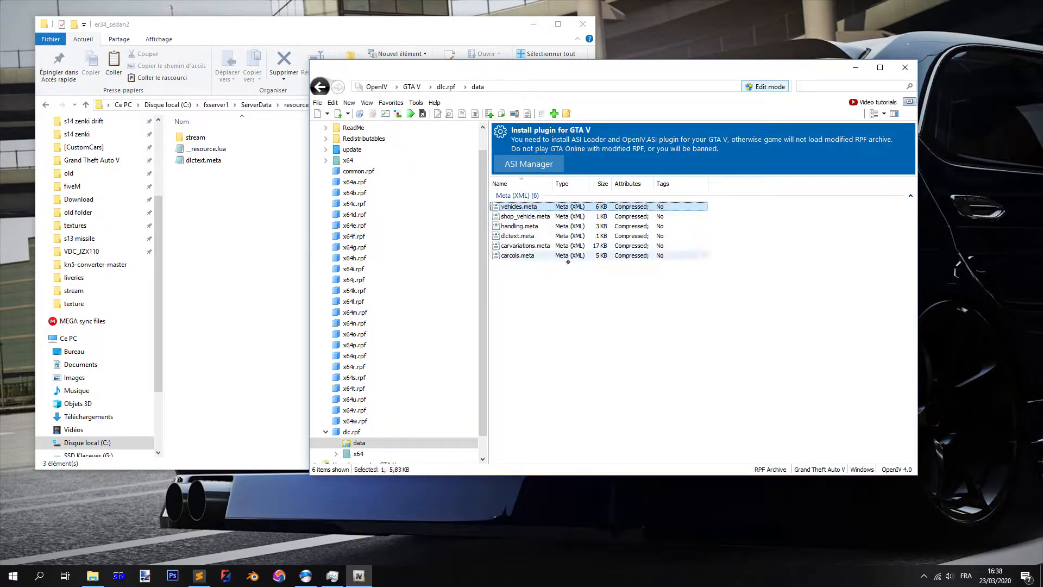
pyautogui.keyDown('ctrl'); pyautogui.click(543, 226); pyautogui.keyUp('ctrl')
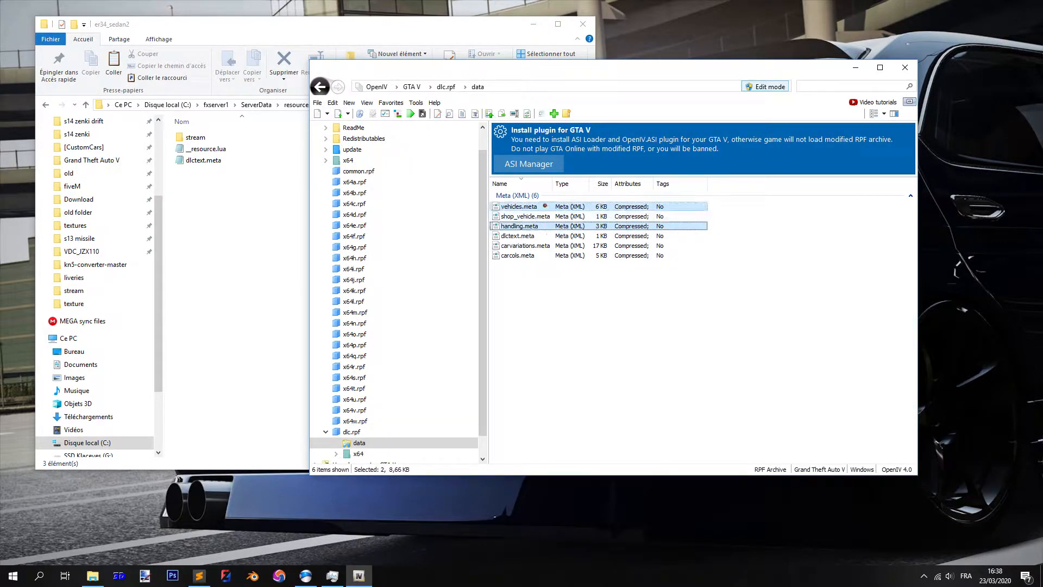
pyautogui.keyDown('ctrl'); pyautogui.click(522, 245); pyautogui.keyUp('ctrl')
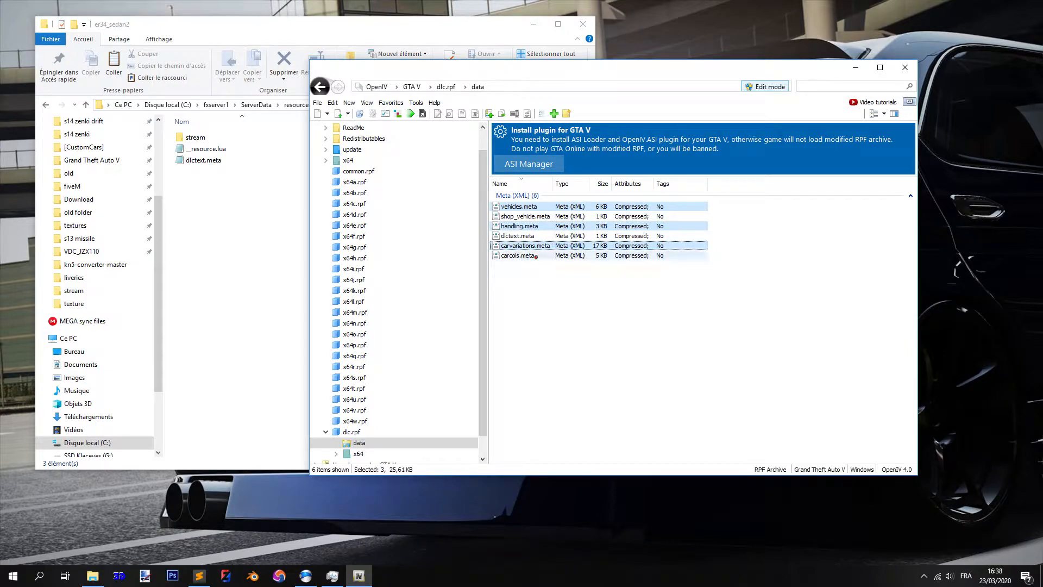
pyautogui.keyDown('ctrl'); pyautogui.click(535, 256); pyautogui.keyUp('ctrl')
pyautogui.moveTo(610, 276); pyautogui.dragTo(255, 238)
pyautogui.click(662, 81)
pyautogui.click(529, 237)
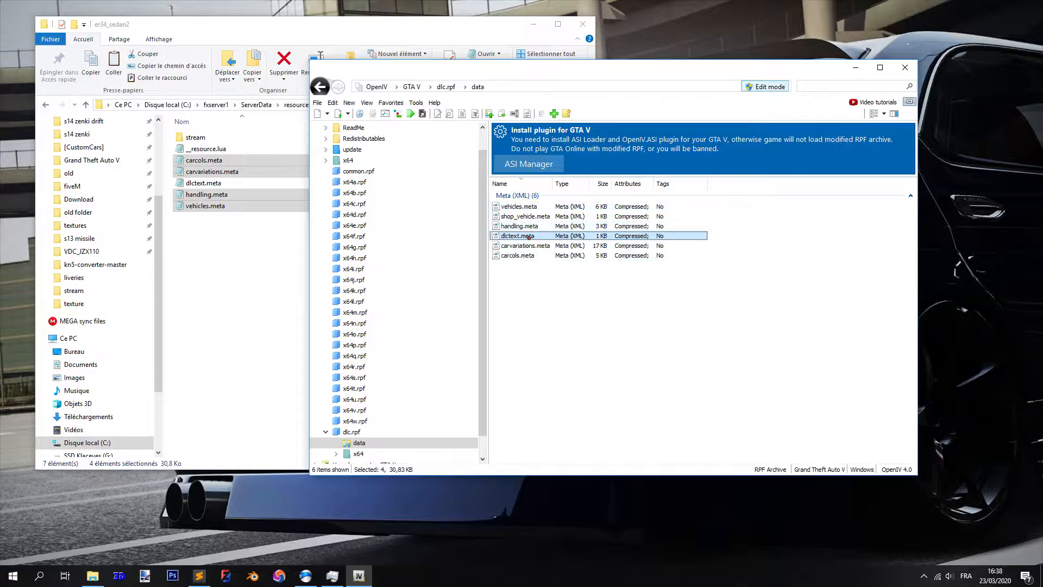
pyautogui.moveTo(613, 67); pyautogui.dragTo(716, 61)
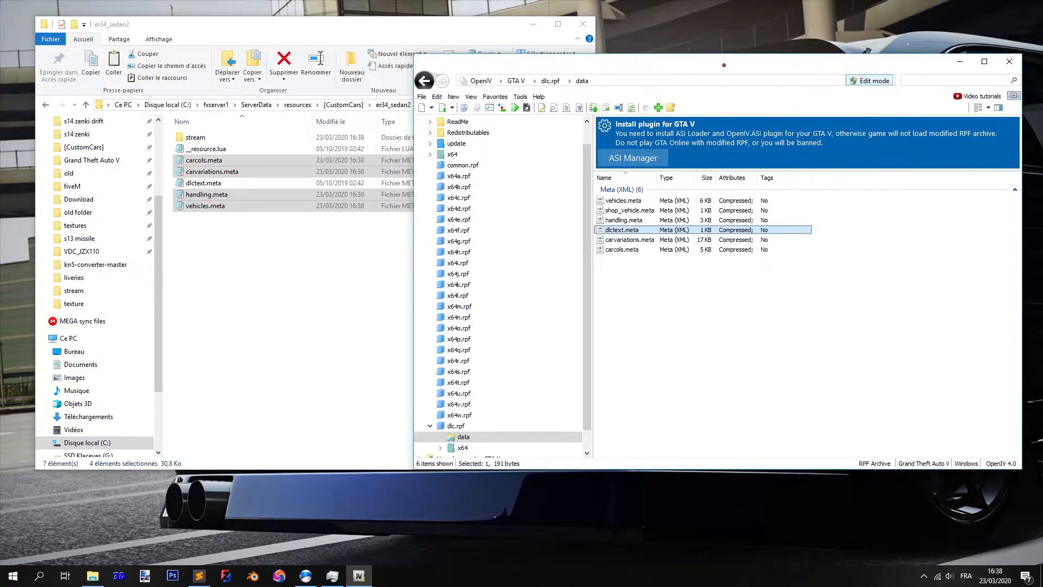
pyautogui.click(272, 261)
pyautogui.click(797, 294)
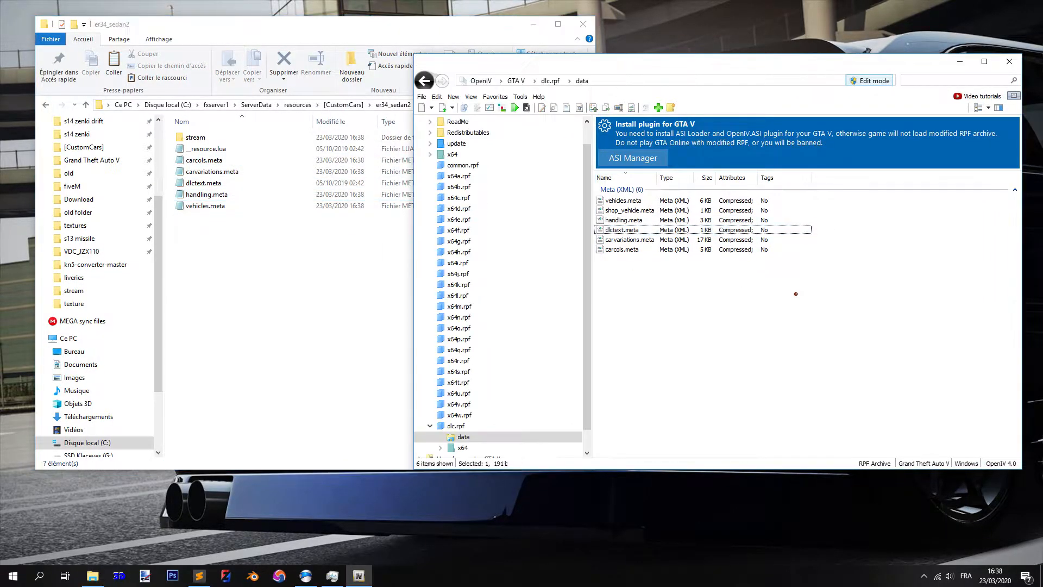
pyautogui.moveTo(811, 65); pyautogui.dragTo(730, 74)
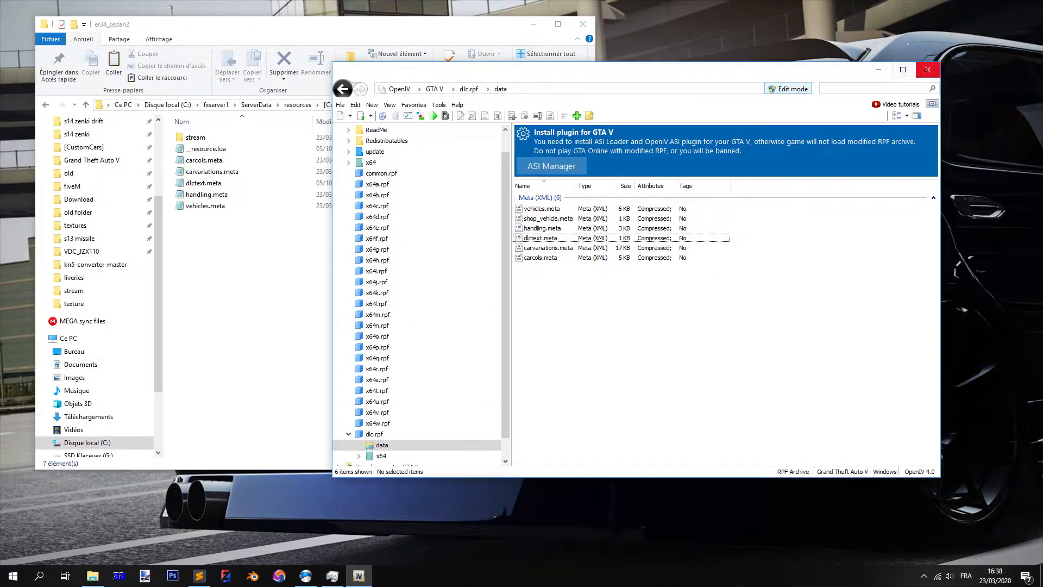
# Step: Delete dlc.rpf from the GTA V root folder and close OpenIV
pyautogui.scroll(1, 409, 166)
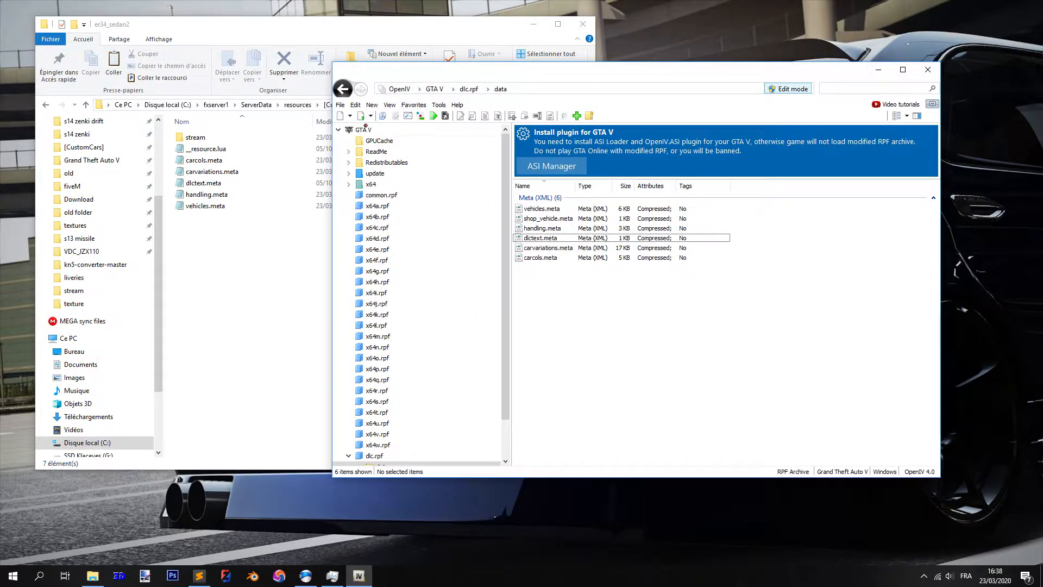
pyautogui.click(363, 130)
pyautogui.scroll(-10, 629, 241)
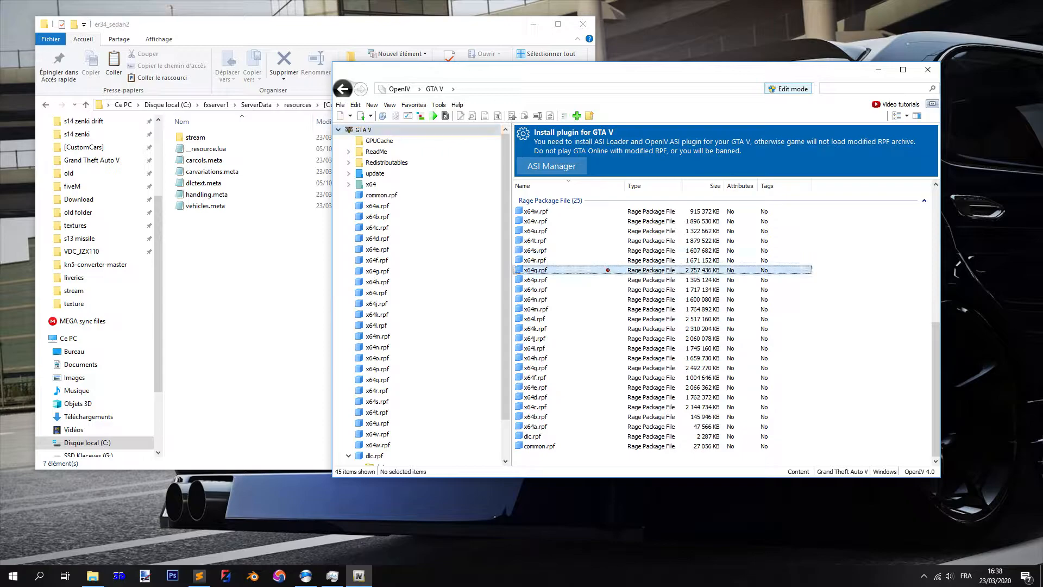
pyautogui.click(533, 437)
pyautogui.rightClick(533, 436)
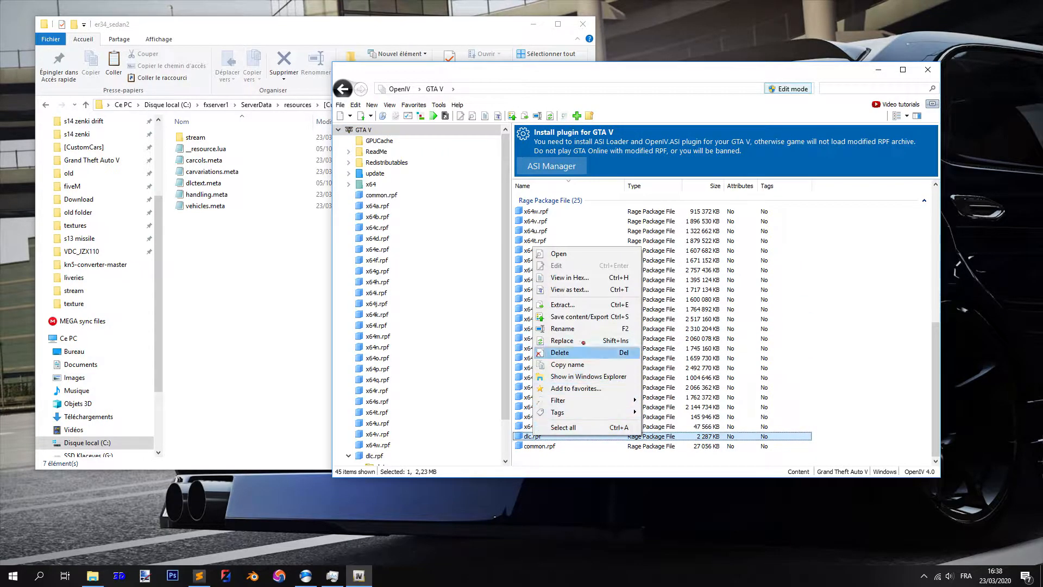
pyautogui.click(593, 352)
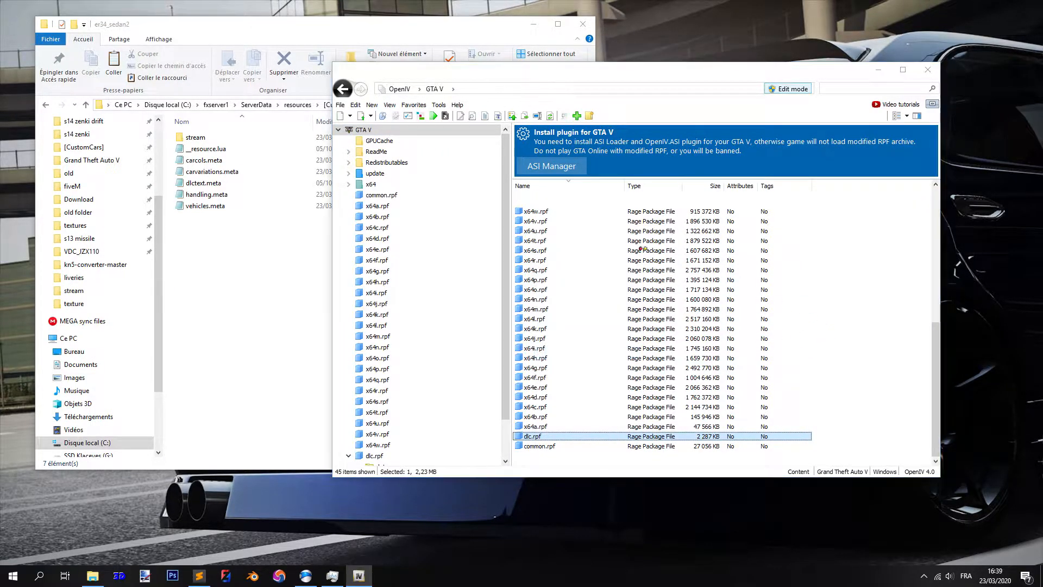
pyautogui.click(564, 332)
pyautogui.click(927, 69)
pyautogui.moveTo(348, 24); pyautogui.dragTo(641, 39)
pyautogui.click(513, 154)
pyautogui.doubleClick(513, 154)
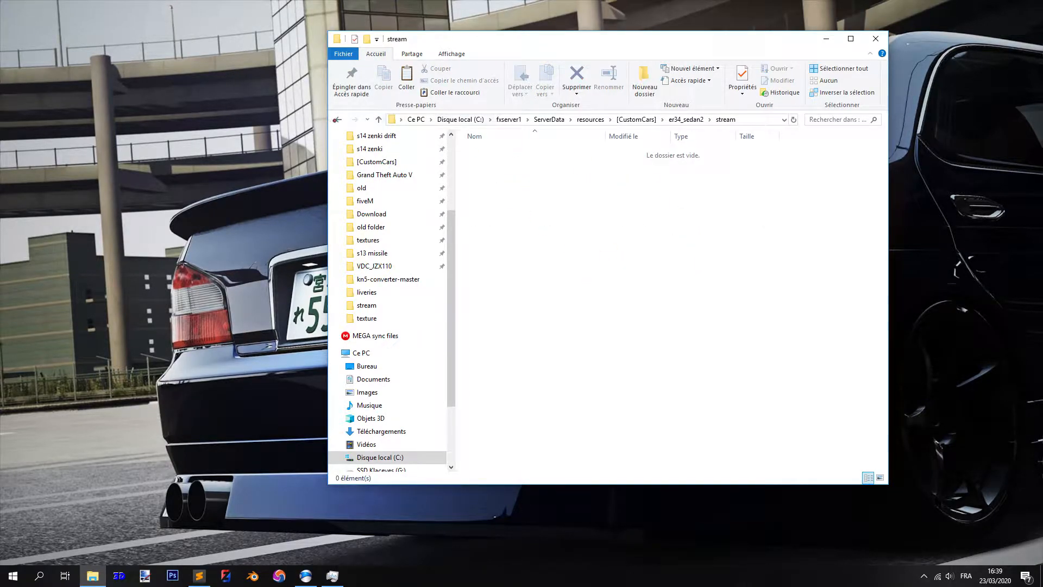
pyautogui.click(339, 120)
pyautogui.click(339, 119)
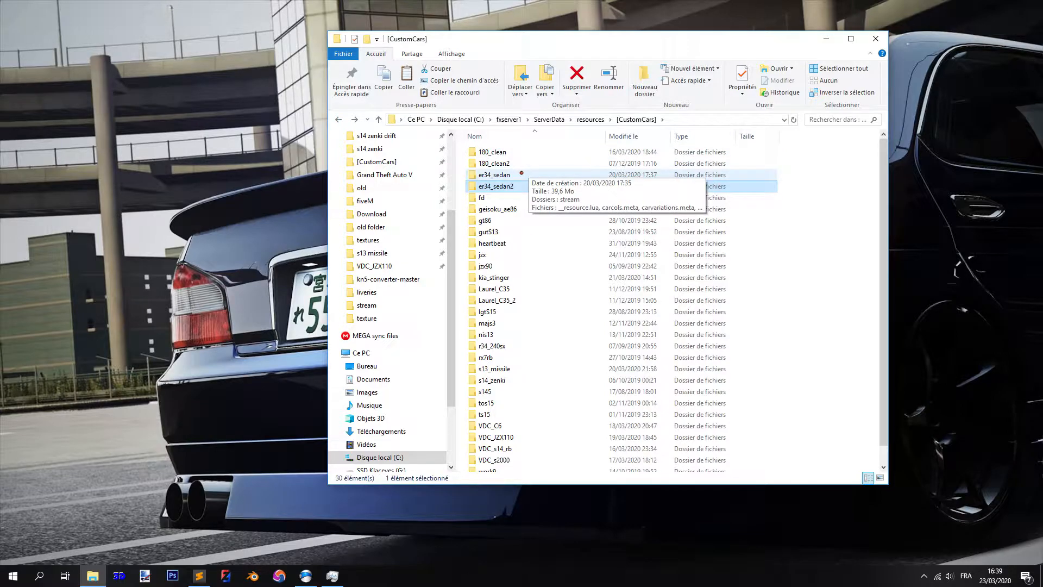
# Step: Copy all four .yft and .ytd files from the stream folder of the existing er34_sedan resource
pyautogui.click(526, 171)
pyautogui.press('Return')
pyautogui.press('Return')
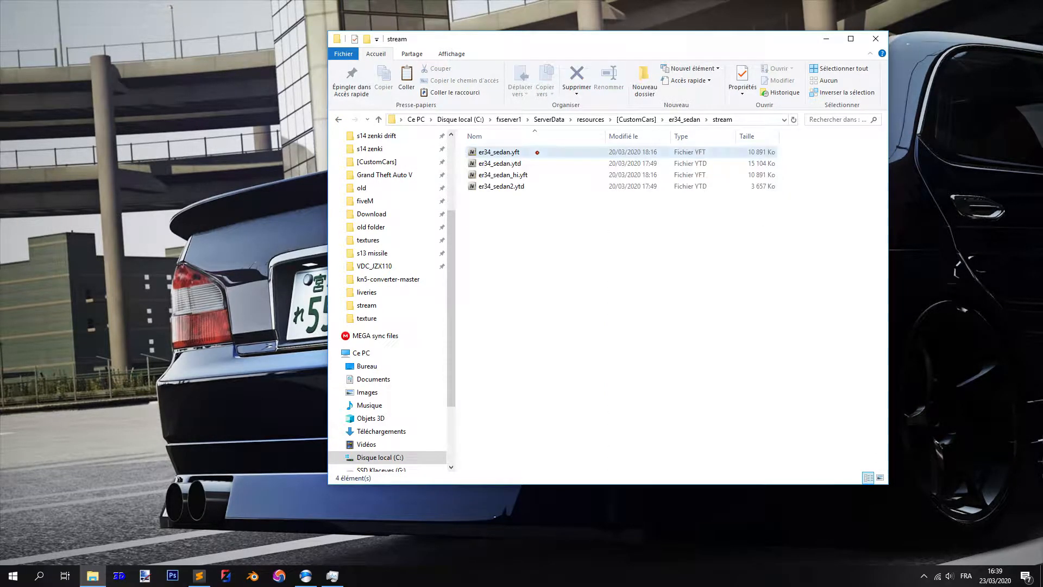
pyautogui.hotkey('ctrl', 'a')
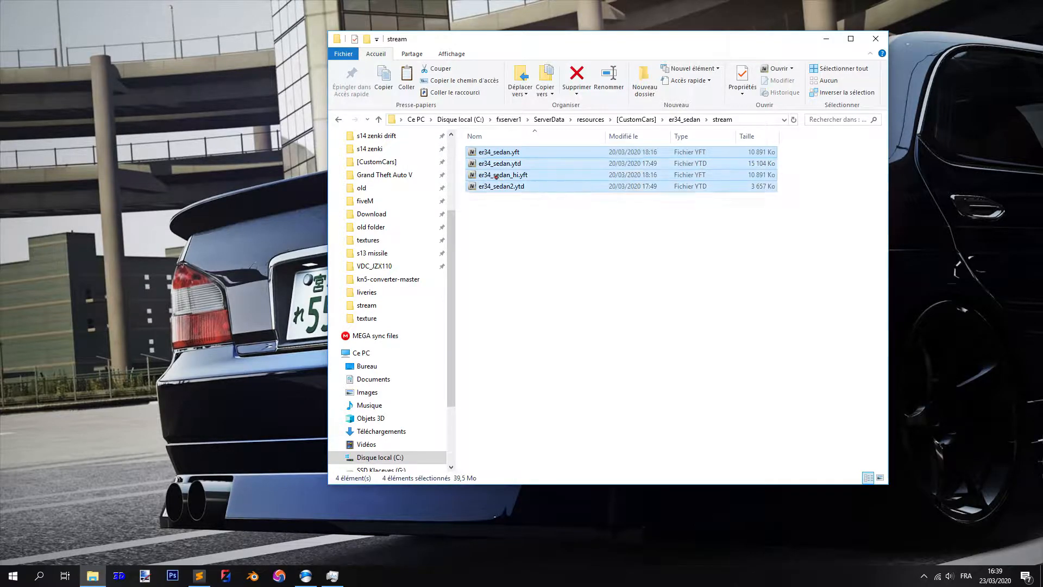
# Step: Paste the copied model and texture files into the stream folder of er34_sedan2
pyautogui.click(341, 120)
pyautogui.click(338, 120)
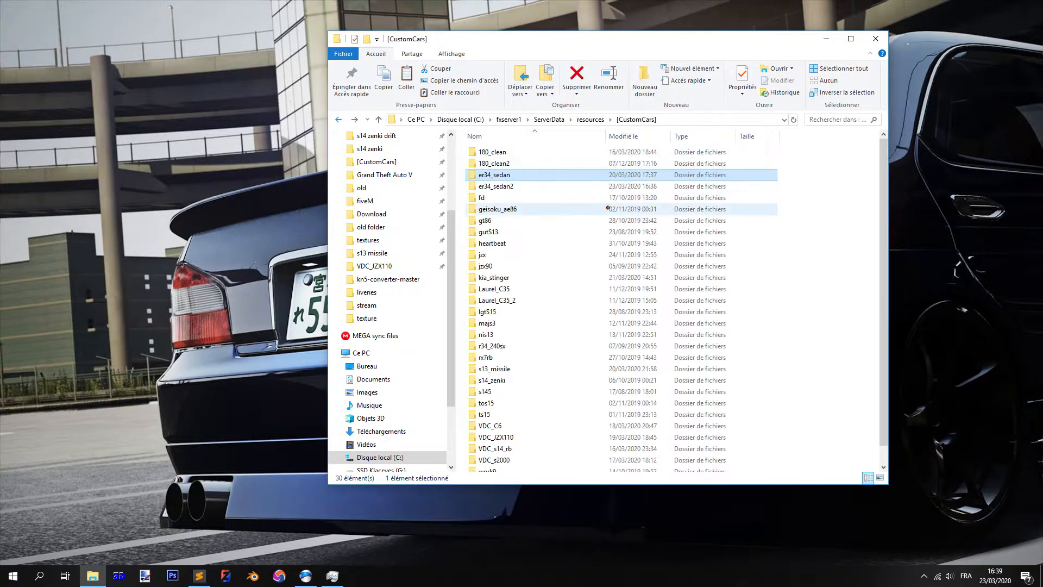
pyautogui.doubleClick(531, 175)
pyautogui.doubleClick(521, 152)
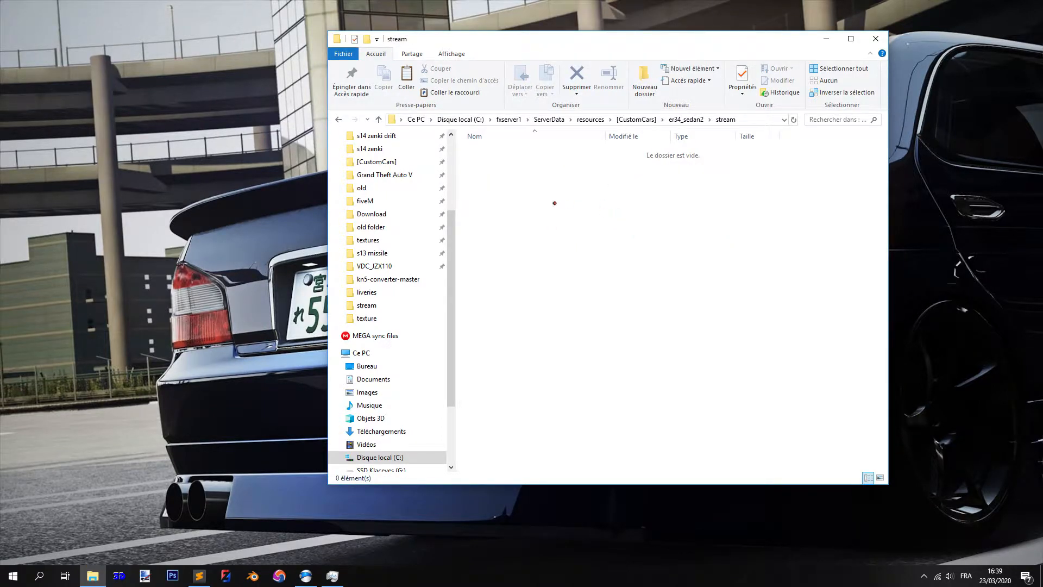
pyautogui.hotkey('ctrl', 'v')
pyautogui.click(578, 213)
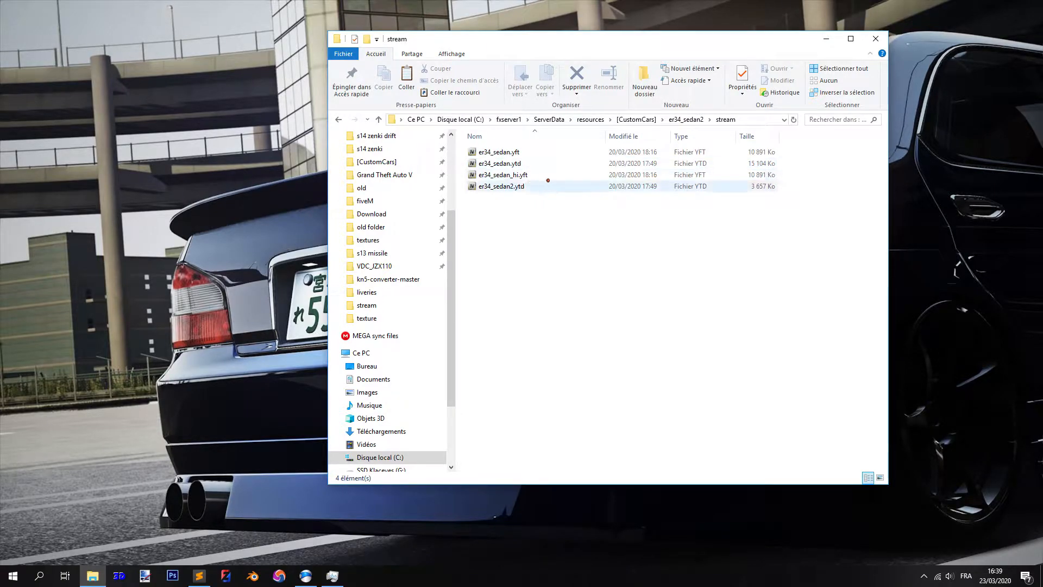
pyautogui.click(739, 166)
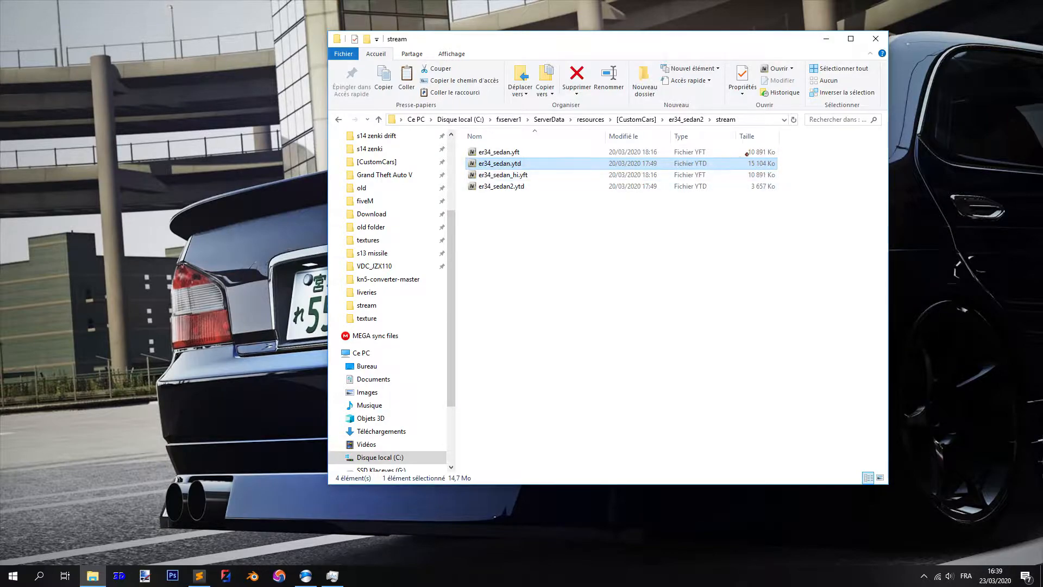
pyautogui.click(580, 248)
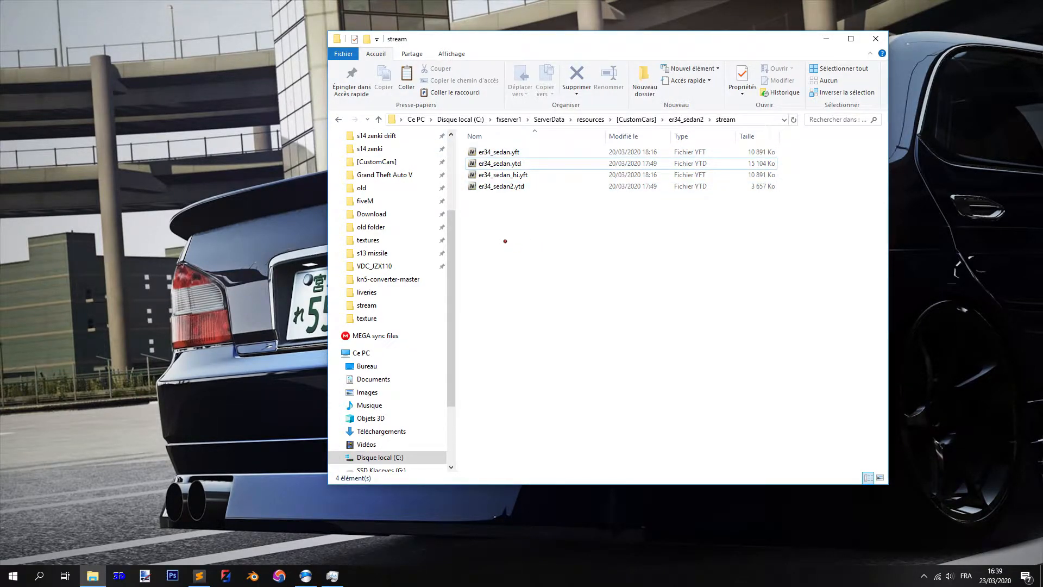
# Step: Return to the er34_sedan2 folder and open its carcols.meta in Sublime Text
pyautogui.click(339, 119)
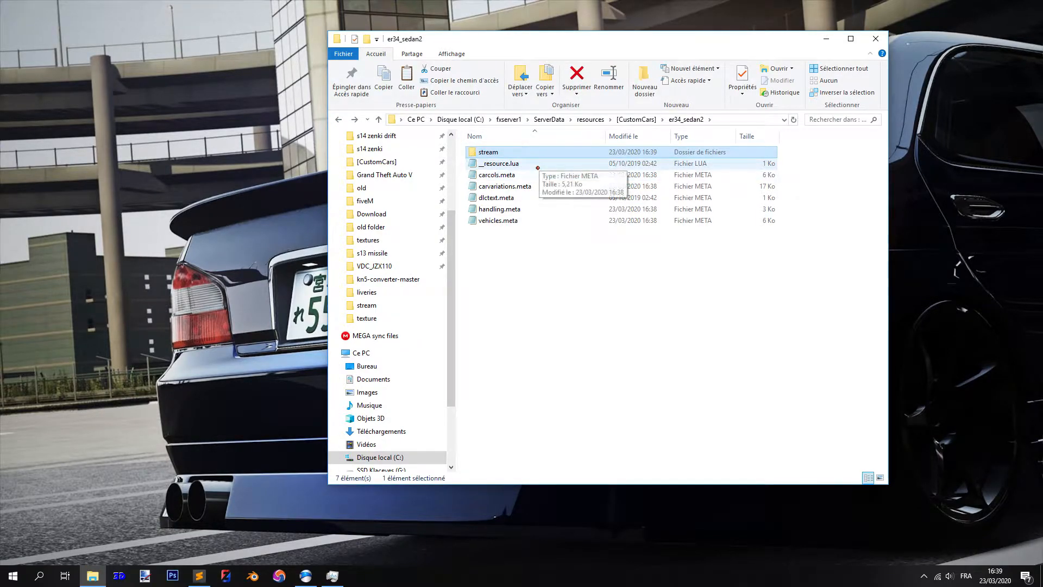
pyautogui.click(504, 175)
pyautogui.rightClick(500, 175)
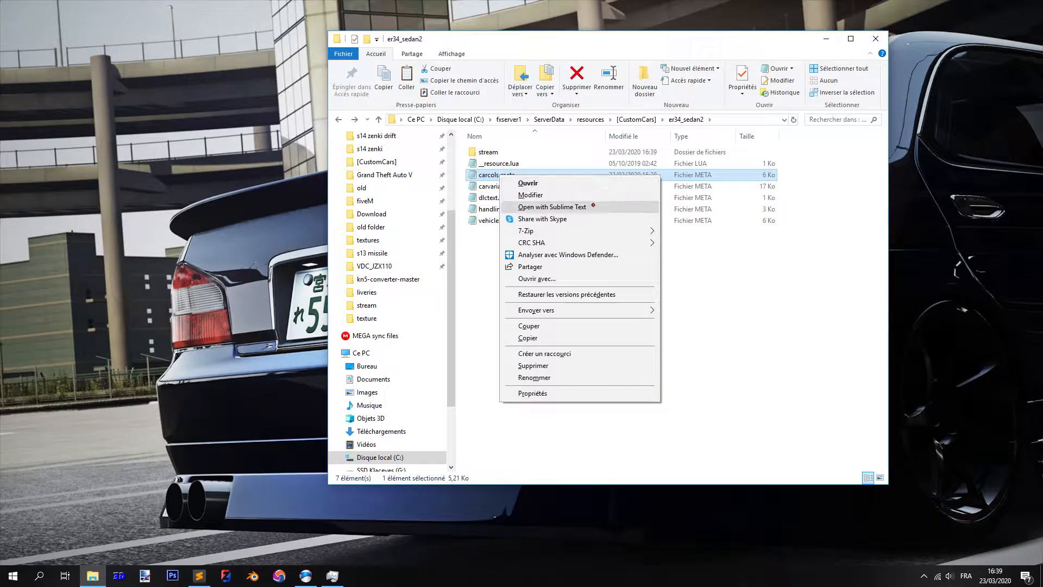
pyautogui.click(594, 205)
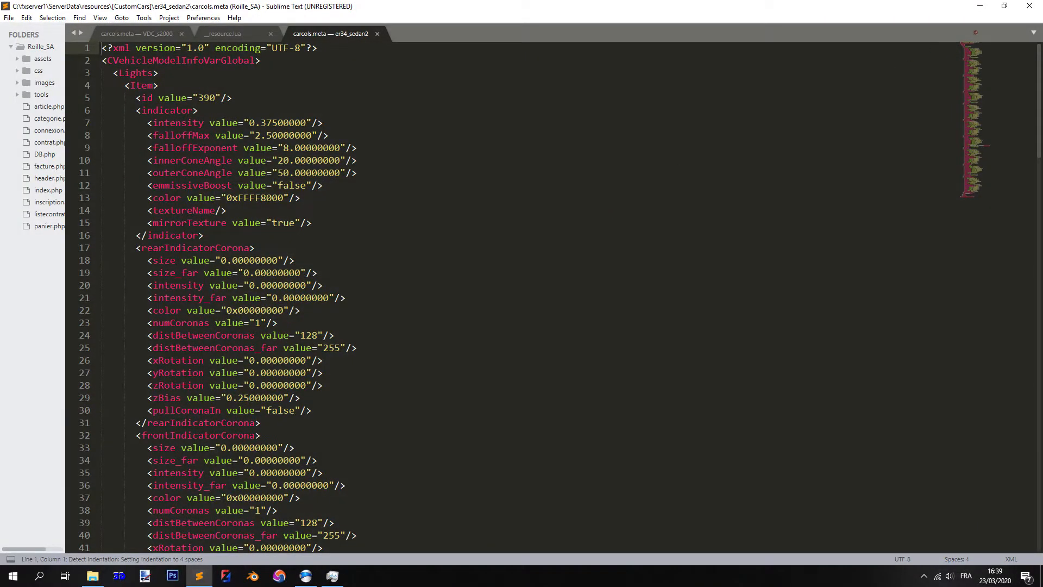
pyautogui.click(980, 6)
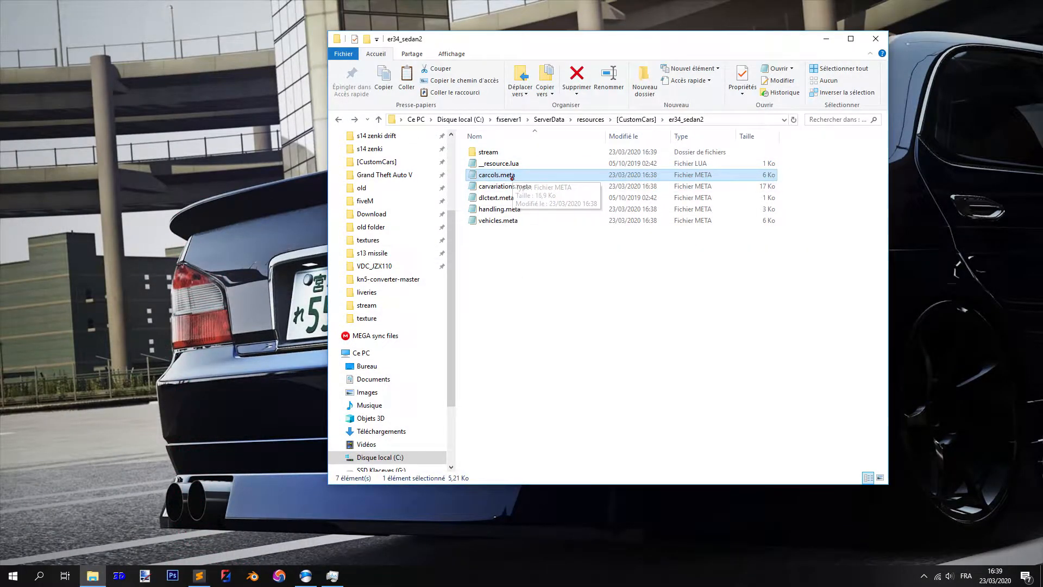
pyautogui.doubleClick(469, 179)
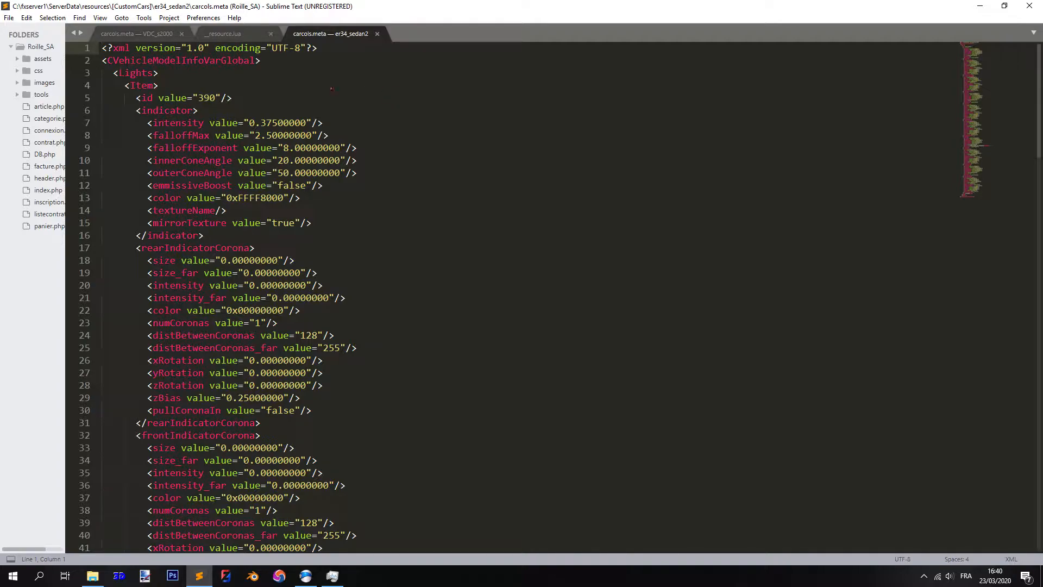
# Step: Look through the Lights section of carcols.meta and place the cursor at the end of its id value line
pyautogui.click(112, 72)
pyautogui.click(1007, 200)
pyautogui.scroll(20, 322, 96)
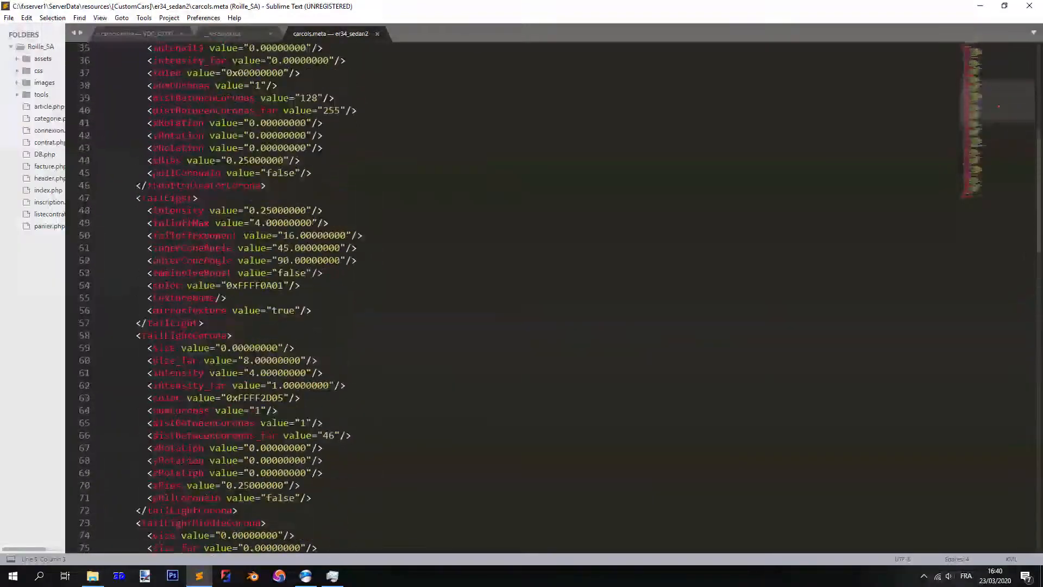
pyautogui.click(418, 100)
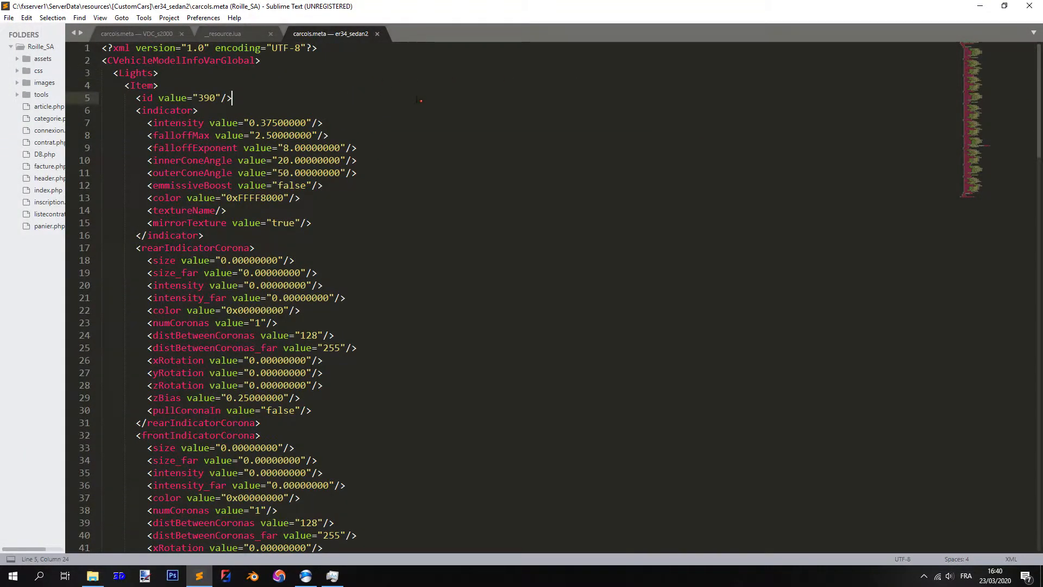